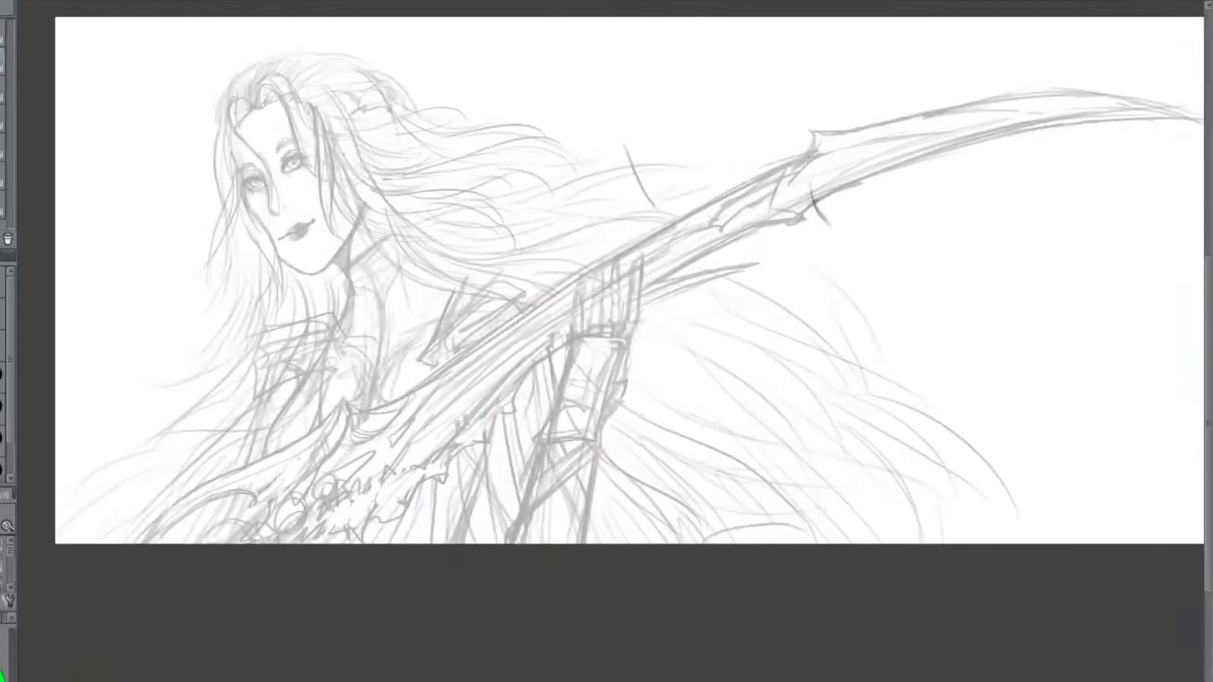
Sketch a second figure's egg-shaped head over the long blade, with rough facial guide lines along its right side
key(ctrl+z)
key(ctrl+z)
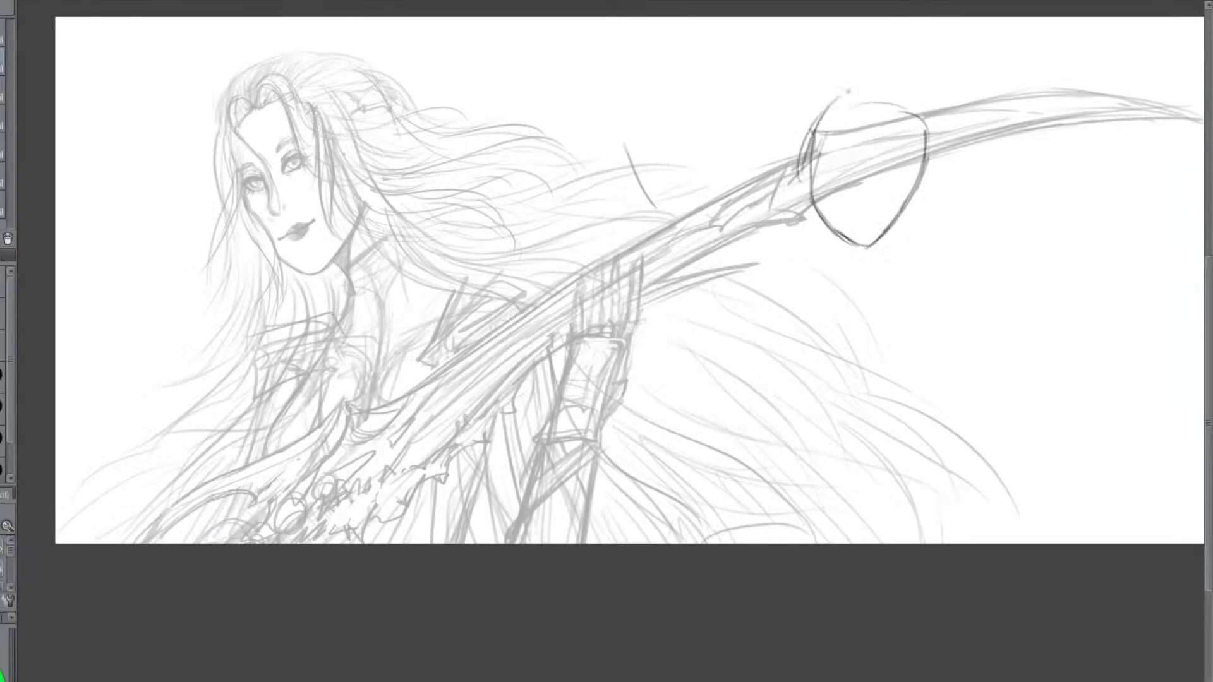
mouse_move(910, 110)
mouse_down()
mouse_move(861, 240)
mouse_move(911, 127)
mouse_move(872, 169)
mouse_move(917, 175)
mouse_up()
mouse_move(879, 134)
mouse_down()
mouse_move(923, 163)
mouse_move(924, 144)
mouse_move(899, 196)
mouse_up()
mouse_move(923, 137)
mouse_down()
mouse_move(902, 185)
mouse_move(856, 218)
mouse_up()
key(ctrl+z)
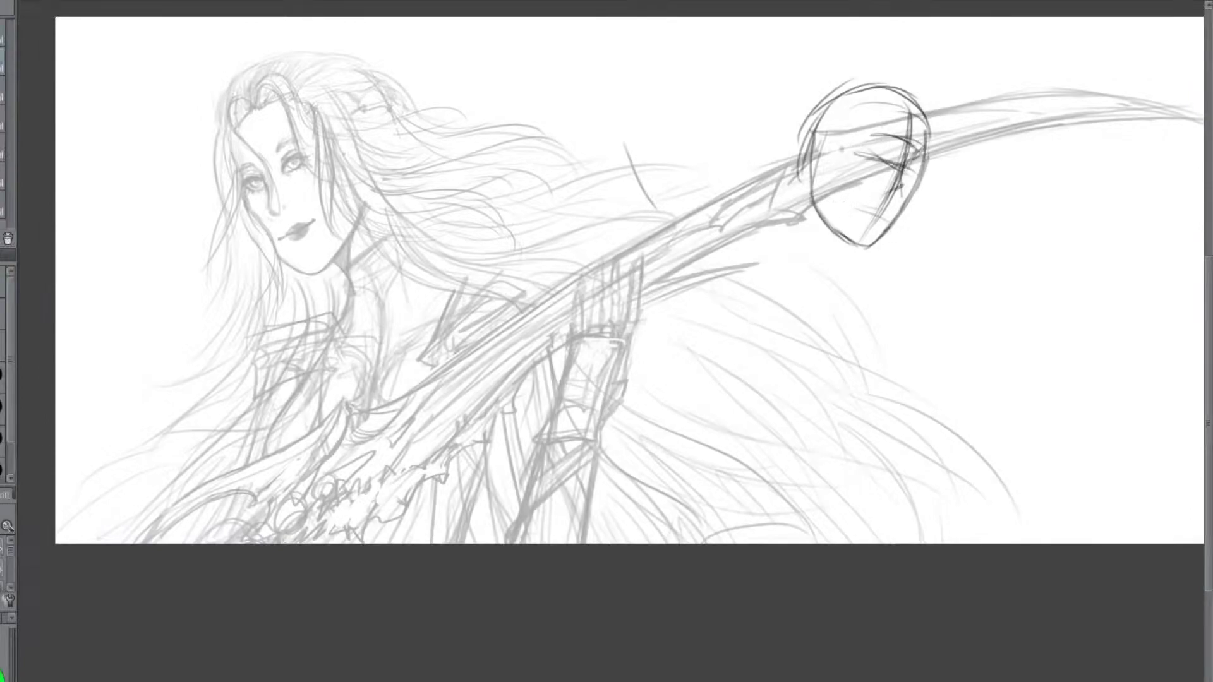
Sketch the ear and the adjoining cheek edge on the left side of the new head
mouse_move(815, 136)
mouse_down()
mouse_move(799, 166)
mouse_move(827, 177)
mouse_move(798, 161)
mouse_move(827, 176)
mouse_up()
drag(813, 185, 831, 229)
mouse_move(815, 144)
mouse_down()
mouse_move(828, 131)
mouse_move(815, 163)
mouse_up()
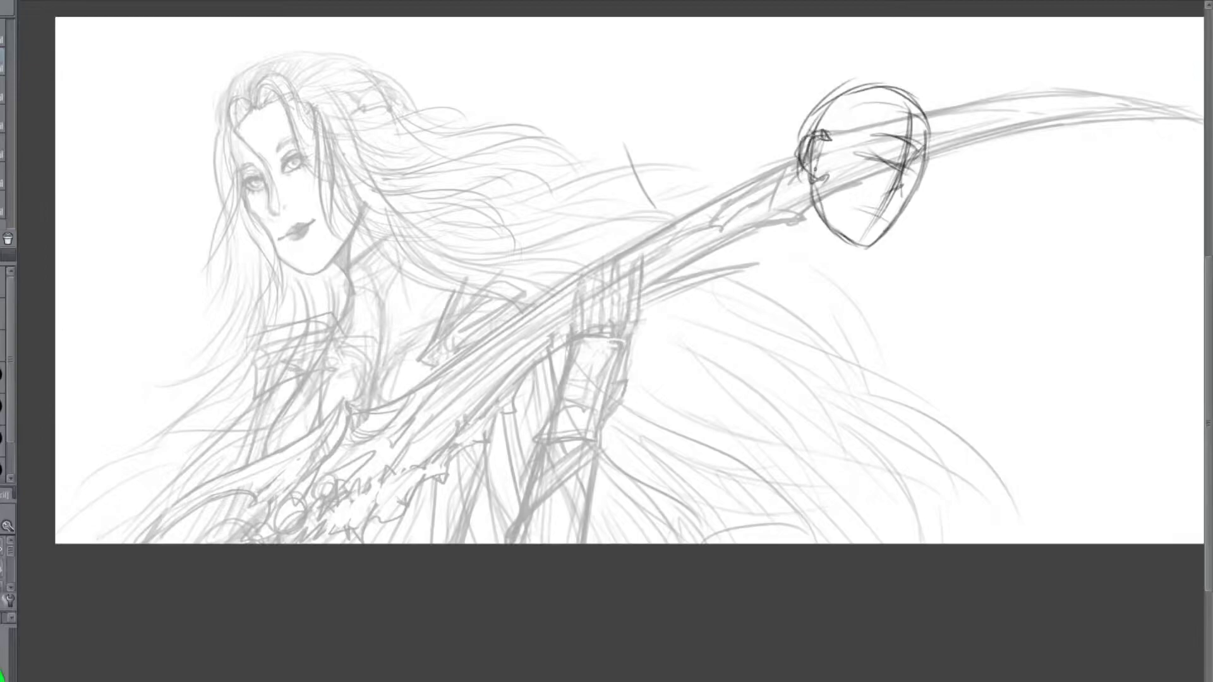
Sketch both sides of the neck below the head, flowing down toward the shoulders
drag(801, 115, 791, 242)
key(ctrl+z)
mouse_move(801, 115)
mouse_down()
mouse_move(783, 273)
mouse_move(787, 263)
mouse_up()
drag(826, 94, 801, 138)
drag(848, 243, 844, 283)
drag(798, 222, 775, 278)
mouse_move(790, 238)
mouse_down()
mouse_move(760, 285)
mouse_move(728, 300)
mouse_up()
drag(845, 254, 863, 302)
Sketch the left shoulder slope from the neck and start the upper arm's outer contour
drag(804, 201, 812, 282)
mouse_move(798, 193)
mouse_down()
mouse_move(808, 267)
mouse_move(703, 335)
mouse_up()
drag(791, 246, 683, 349)
drag(771, 269, 710, 318)
key(ctrl+z)
key(ctrl+z)
drag(788, 245, 660, 355)
mouse_move(650, 363)
mouse_down()
mouse_move(781, 317)
mouse_move(756, 310)
mouse_move(695, 404)
mouse_move(746, 446)
mouse_up()
Sketch the collarbone line and the rounded right shoulder of the new figure
mouse_move(747, 310)
mouse_down()
mouse_move(821, 294)
mouse_move(881, 298)
mouse_move(916, 313)
mouse_move(948, 376)
mouse_up()
mouse_move(929, 313)
mouse_down()
mouse_move(935, 401)
mouse_move(918, 431)
mouse_up()
mouse_move(891, 367)
mouse_down()
mouse_move(950, 370)
mouse_move(890, 338)
mouse_move(924, 414)
mouse_up()
key(ctrl+z)
mouse_move(890, 334)
mouse_down()
mouse_move(943, 435)
mouse_move(943, 462)
mouse_up()
key(ctrl+z)
Sketch the right side of the torso and the chest's centre lines
mouse_move(909, 379)
mouse_down()
mouse_move(940, 452)
mouse_move(924, 486)
mouse_up()
drag(939, 440, 909, 502)
mouse_move(881, 324)
mouse_down()
mouse_move(932, 437)
mouse_move(927, 414)
mouse_up()
drag(934, 436, 905, 503)
drag(816, 344, 852, 382)
mouse_move(851, 387)
mouse_down()
mouse_move(854, 424)
mouse_move(860, 334)
mouse_move(864, 468)
mouse_move(853, 476)
mouse_up()
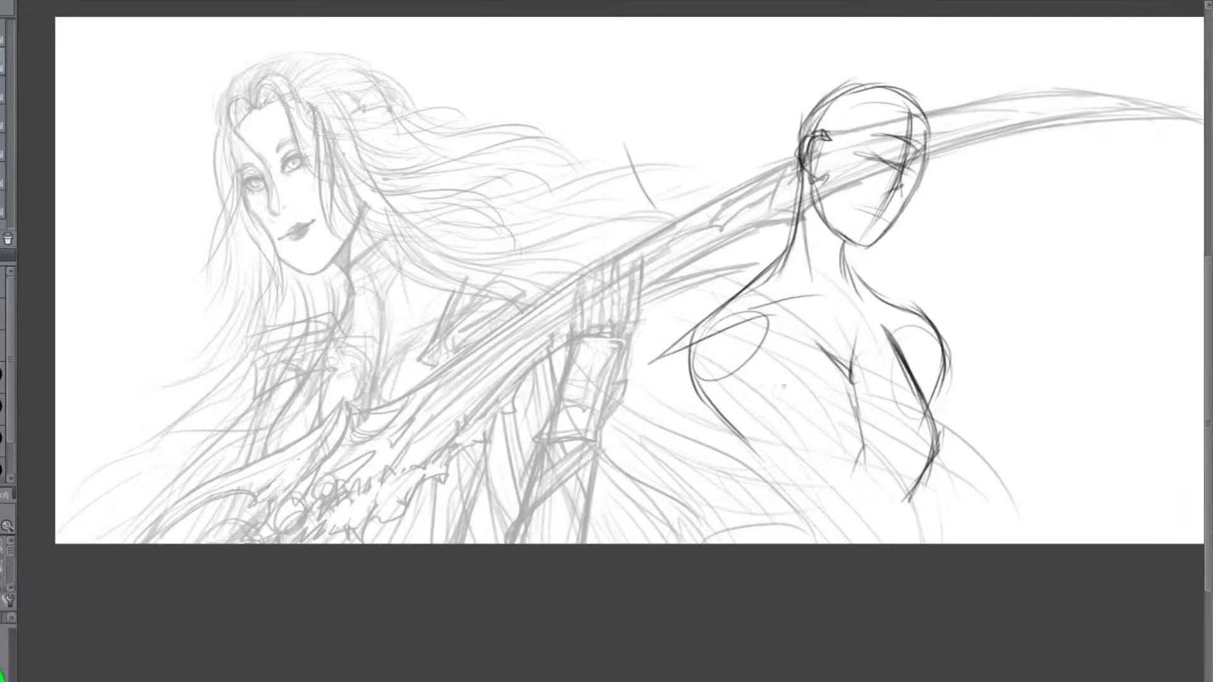
Sketch the left arm's inner and outer contours from the shoulder down toward the canvas edge
drag(722, 343, 755, 412)
drag(715, 383, 808, 475)
drag(750, 416, 808, 508)
key(ctrl+z)
key(ctrl+z)
drag(733, 314, 768, 439)
drag(731, 341, 790, 515)
key(ctrl+z)
key(ctrl+z)
drag(733, 319, 784, 517)
drag(738, 414, 809, 544)
drag(715, 350, 783, 505)
drag(725, 393, 797, 524)
Extend the right torso side below the waist and sketch the curved bust contour in the middle of the chest
drag(929, 464, 944, 544)
drag(930, 452, 948, 546)
drag(864, 435, 835, 498)
mouse_move(817, 338)
mouse_down()
mouse_move(853, 383)
mouse_move(877, 374)
mouse_up()
mouse_move(868, 309)
mouse_down()
mouse_move(853, 379)
mouse_move(857, 471)
mouse_move(841, 493)
mouse_up()
mouse_move(857, 380)
mouse_down()
mouse_move(857, 468)
mouse_move(850, 461)
mouse_up()
drag(868, 462, 844, 496)
Shift the new figure slightly up and to the left, and try fresh outer contour strokes on its left arm
drag(683, 351, 732, 523)
key(ctrl+z)
drag(823, 175, 802, 143)
drag(671, 336, 705, 464)
mouse_move(681, 367)
mouse_down()
mouse_move(734, 525)
mouse_move(737, 498)
mouse_up()
key(ctrl+z)
key(ctrl+z)
Sketch straighter inner and outer contours for the left arm and an oval at the elbow
drag(748, 305, 760, 460)
key(ctrl+z)
drag(757, 336, 766, 462)
drag(678, 358, 738, 506)
drag(693, 412, 762, 530)
drag(761, 480, 758, 484)
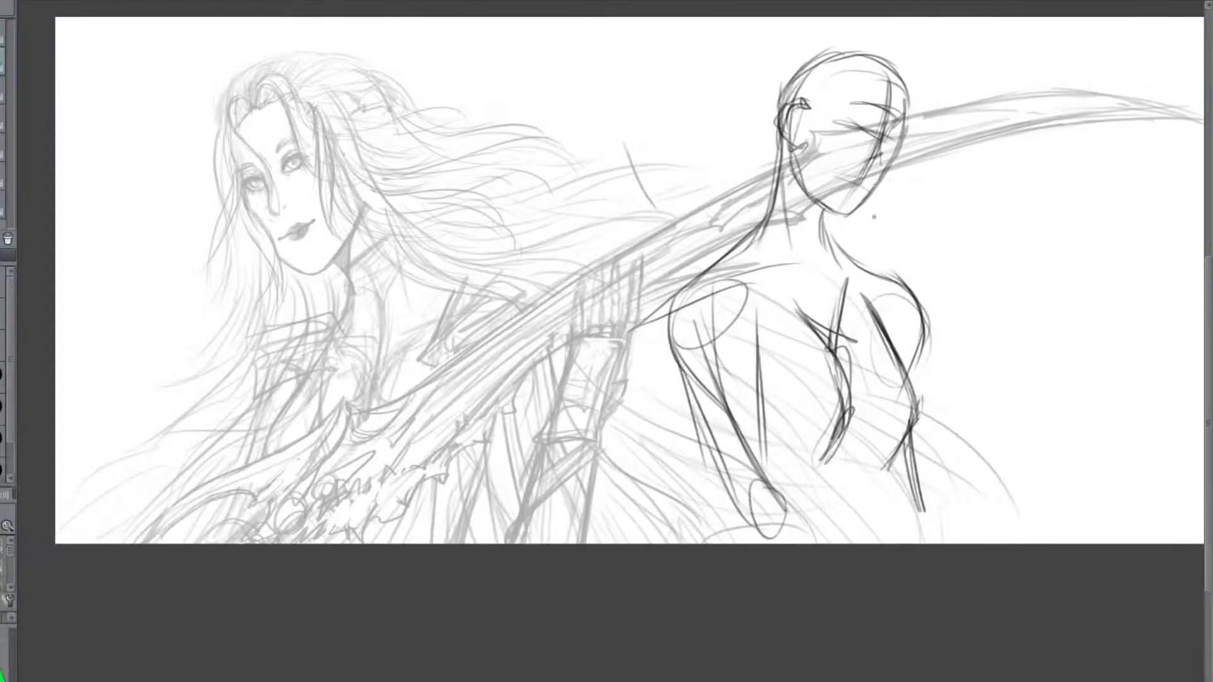
Erase the left arm's construction lines and redraw a cleaner arm outline with a smaller elbow oval
mouse_move(733, 305)
mouse_down()
mouse_move(786, 477)
mouse_move(768, 463)
mouse_move(796, 513)
mouse_up()
key(ctrl+z)
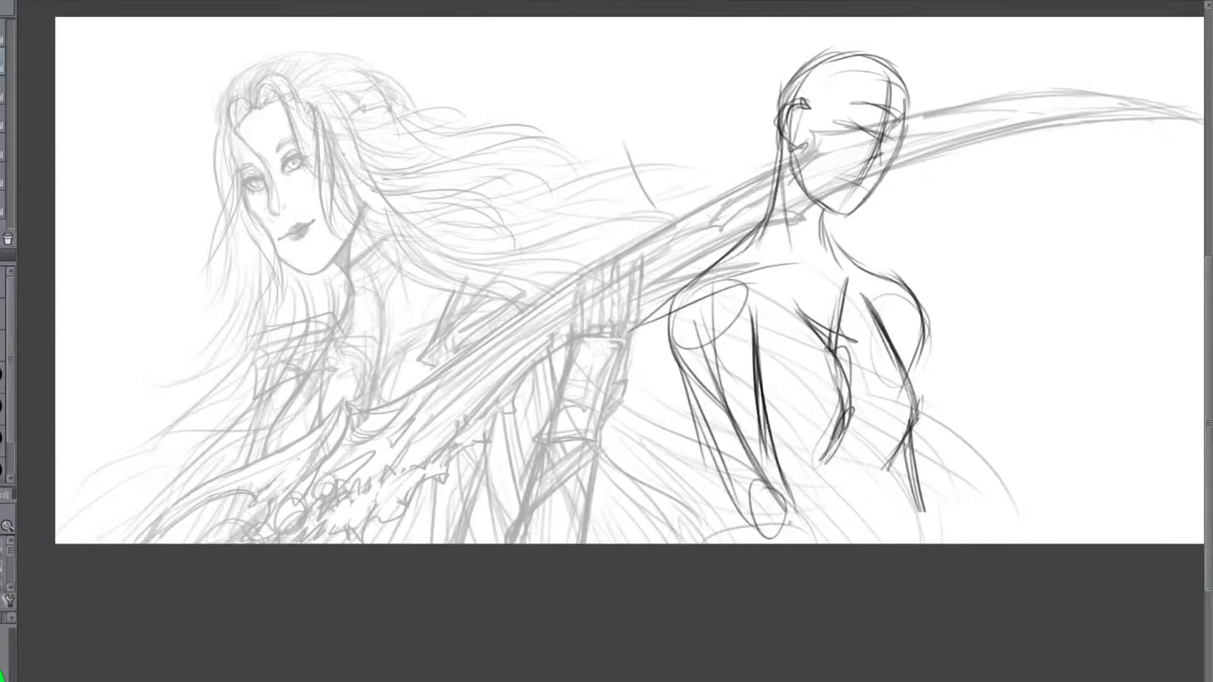
mouse_move(685, 284)
mouse_down()
mouse_move(668, 391)
mouse_move(745, 493)
mouse_up()
drag(680, 405, 767, 528)
mouse_move(783, 486)
mouse_down()
mouse_move(773, 511)
mouse_move(786, 488)
mouse_move(742, 511)
mouse_move(720, 489)
mouse_move(695, 379)
mouse_move(698, 308)
mouse_move(741, 384)
mouse_move(766, 470)
mouse_move(757, 415)
mouse_up()
key(p)
mouse_move(678, 296)
mouse_down()
mouse_move(722, 258)
mouse_move(667, 334)
mouse_move(767, 542)
mouse_up()
drag(783, 473, 798, 531)
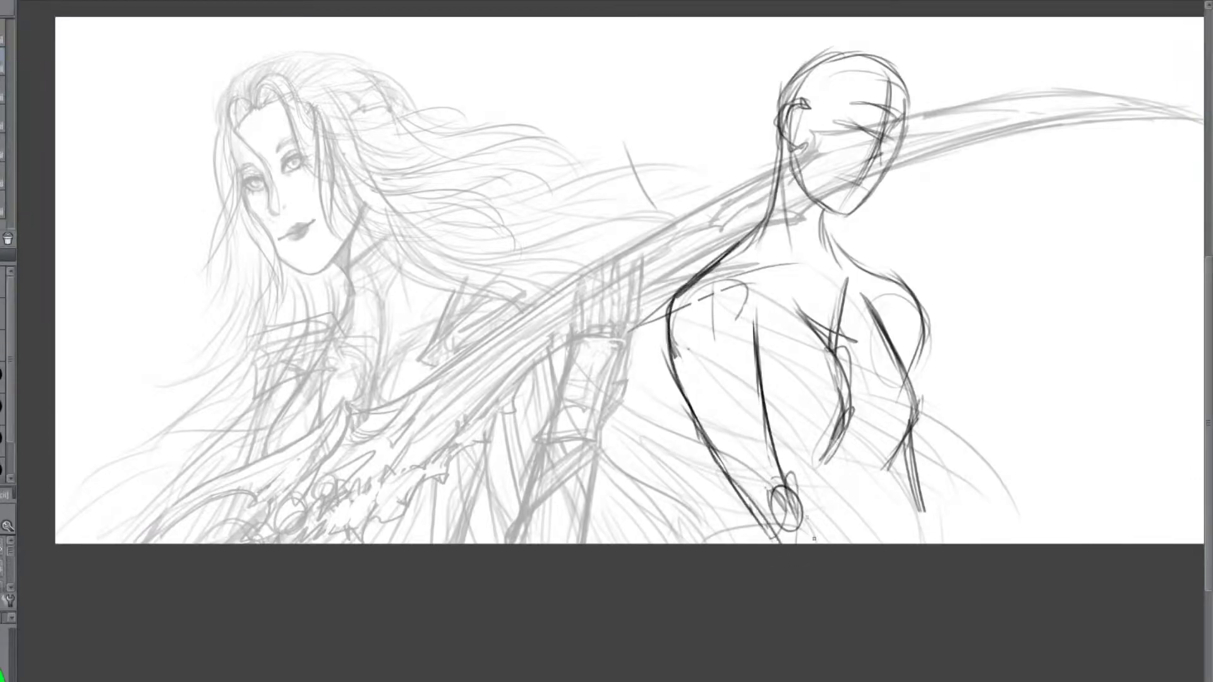
Erase the lower right torso contour and redraw it as a smoother line down to the waist
key(e)
mouse_move(916, 402)
mouse_down()
mouse_move(900, 456)
mouse_move(908, 372)
mouse_move(892, 460)
mouse_up()
key(p)
drag(905, 375, 892, 508)
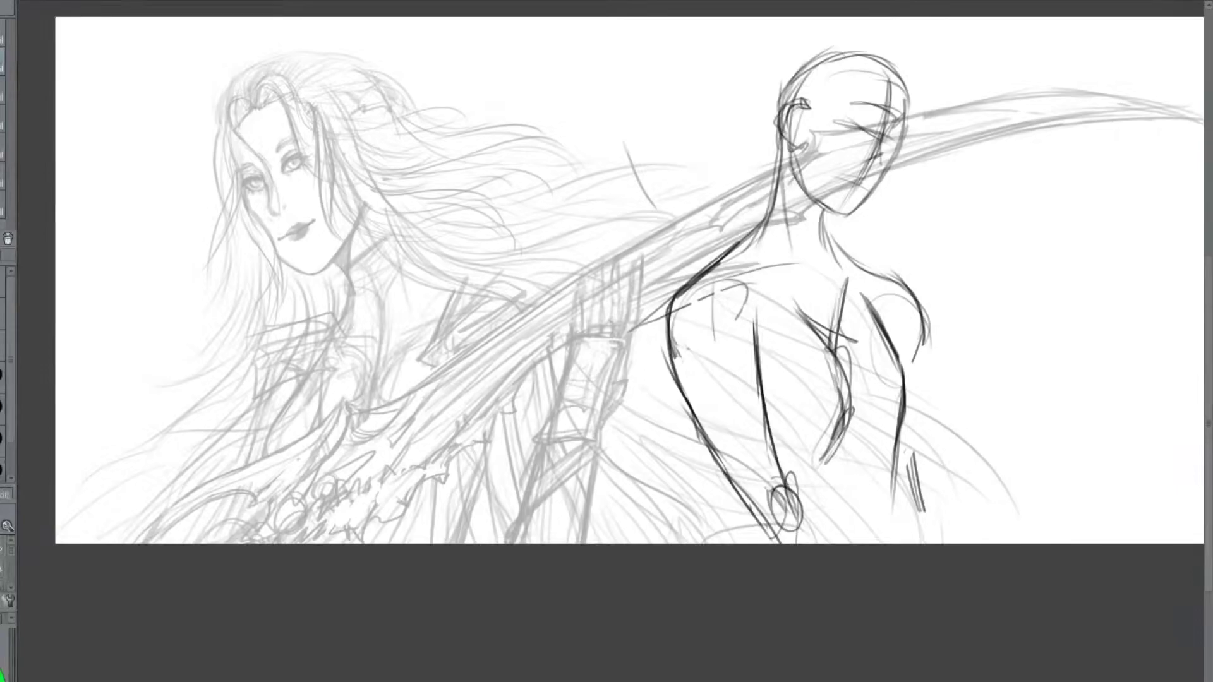
drag(904, 107, 886, 175)
key(ctrl+z)
key(ctrl+z)
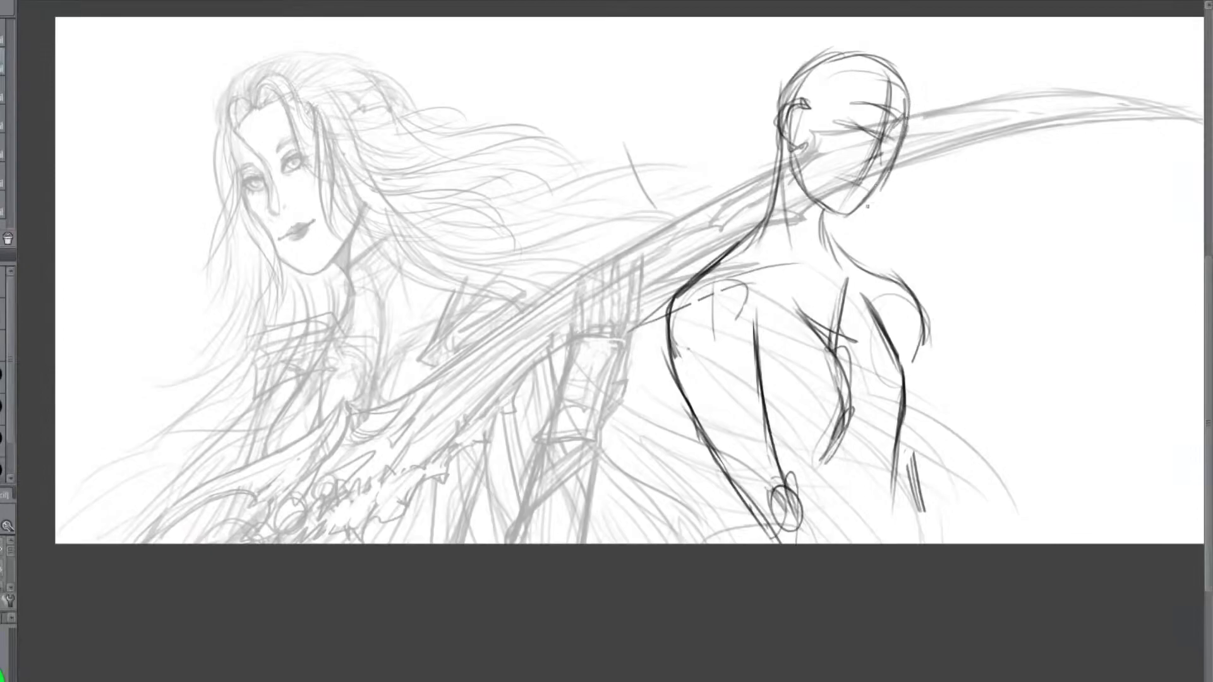
Strengthen the front neck line from under the jaw down to the collarbone
drag(867, 124, 815, 72)
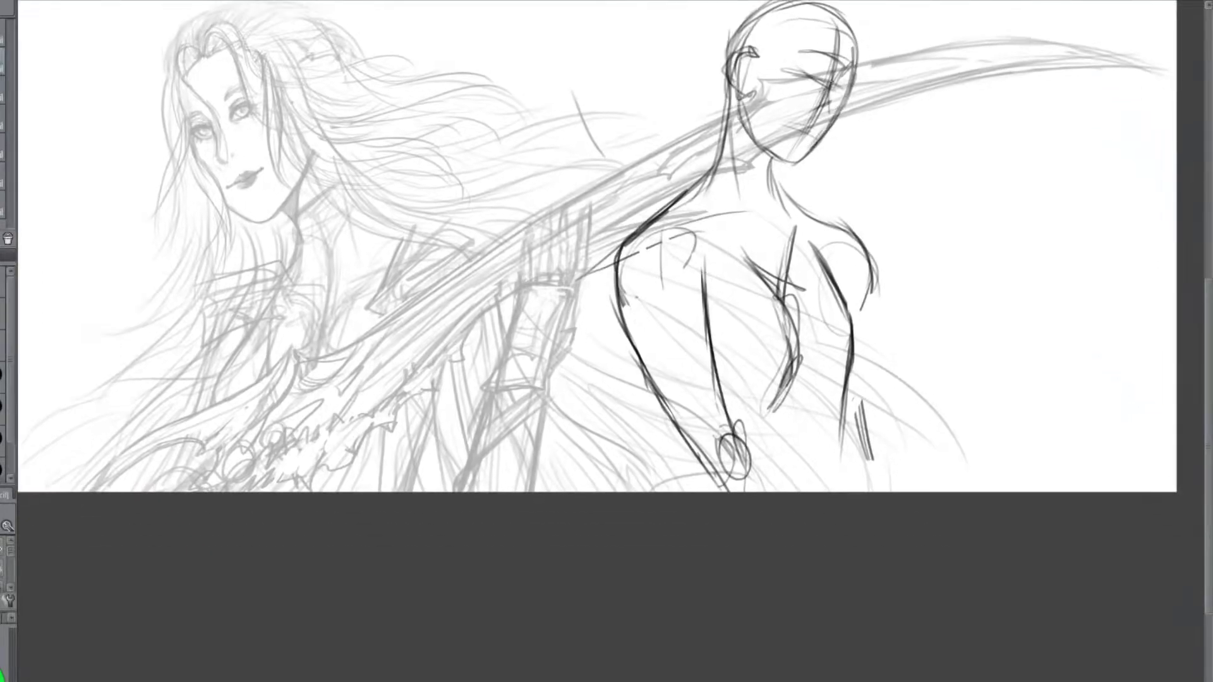
drag(759, 144, 790, 218)
key(ctrl+z)
key(ctrl+z)
key(ctrl+z)
drag(806, 63, 825, 64)
key(ctrl+z)
key(ctrl+z)
drag(804, 59, 855, 72)
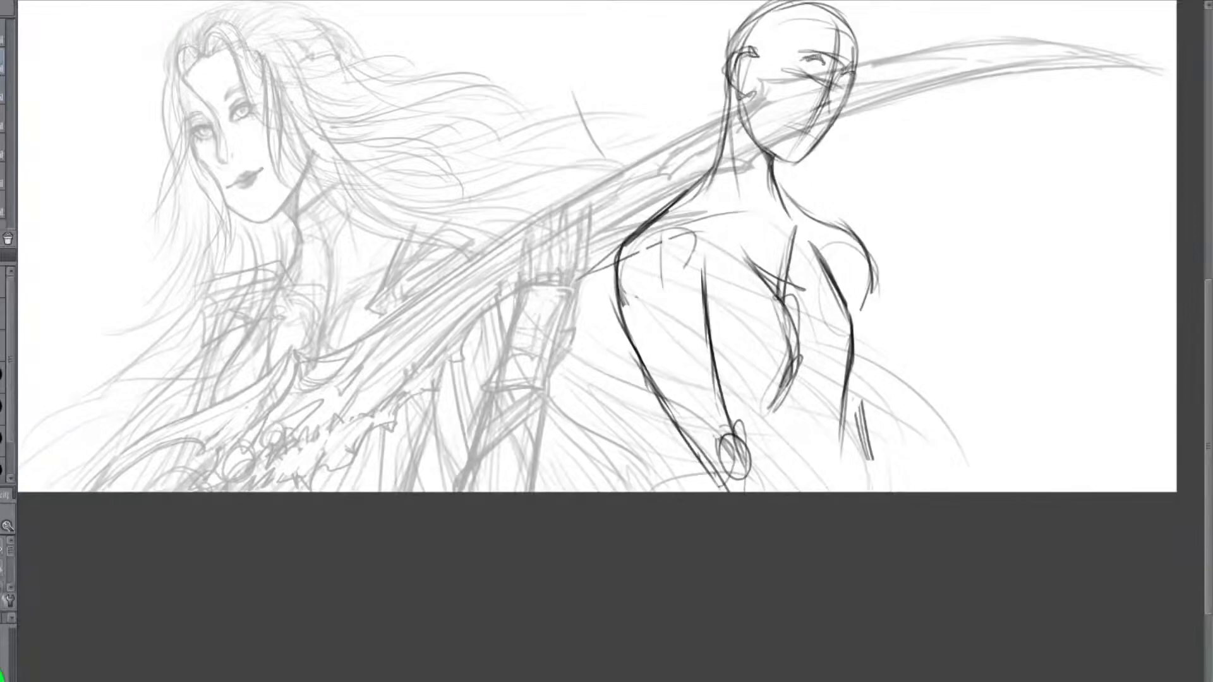
key(ctrl+z)
key(ctrl+z)
Extend the right waist contour to the canvas edge and move the new figure left over the first character
mouse_move(883, 254)
mouse_down()
mouse_move(865, 390)
mouse_move(887, 514)
mouse_up()
key(ctrl+z)
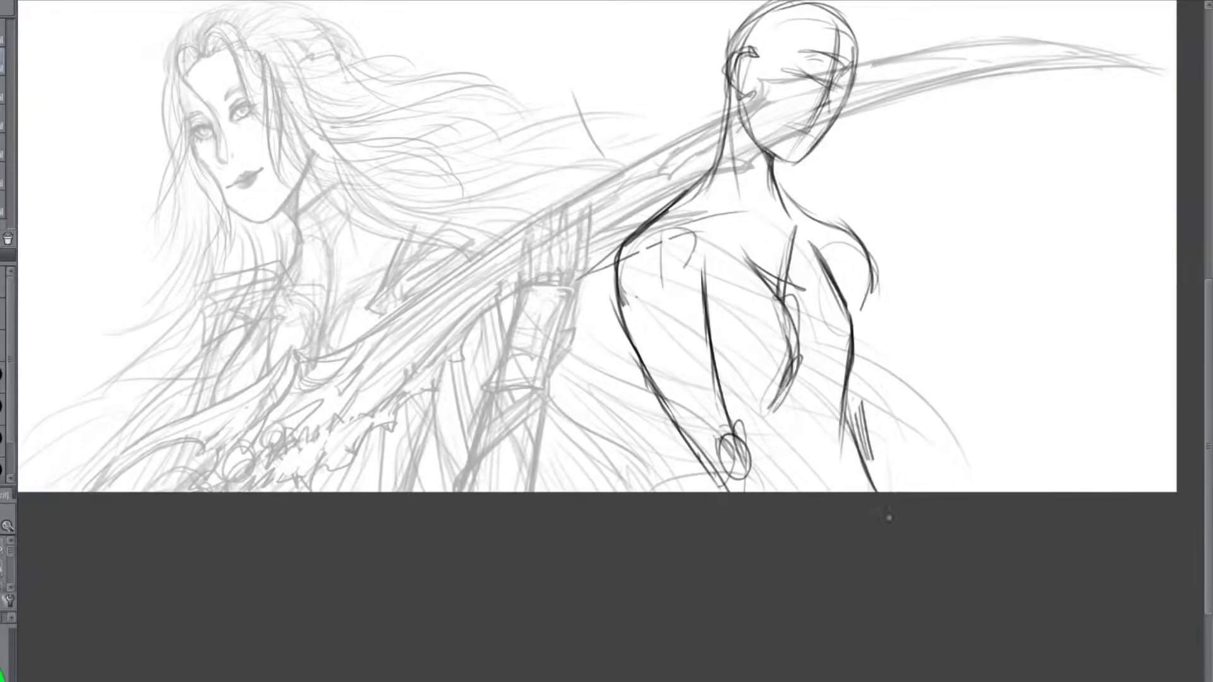
mouse_move(789, 316)
mouse_down()
mouse_move(777, 343)
mouse_move(829, 330)
mouse_up()
mouse_move(829, 285)
mouse_down()
mouse_move(702, 330)
mouse_move(524, 286)
mouse_move(487, 233)
mouse_move(500, 323)
mouse_move(511, 356)
mouse_move(531, 361)
mouse_up()
Sketch the inner hair lock curving down across the new figure's face
drag(516, 84, 541, 136)
key(ctrl+z)
key(ctrl+z)
mouse_move(524, 77)
mouse_down()
mouse_move(550, 119)
mouse_move(525, 90)
mouse_move(484, 193)
mouse_up()
mouse_move(484, 193)
mouse_down()
mouse_move(522, 89)
mouse_move(552, 82)
mouse_move(586, 98)
mouse_move(570, 142)
mouse_up()
Sketch a long outer hair lock falling along the right side of the face
drag(581, 98, 571, 171)
key(ctrl+z)
key(ctrl+z)
drag(578, 103, 574, 183)
drag(585, 138, 570, 221)
key(ctrl+z)
key(ctrl+z)
Check the armoured-character reference image and refine the outer hair lock and its top edge beside the forehead
key(ctrl+Tab)
key(ctrl+Tab)
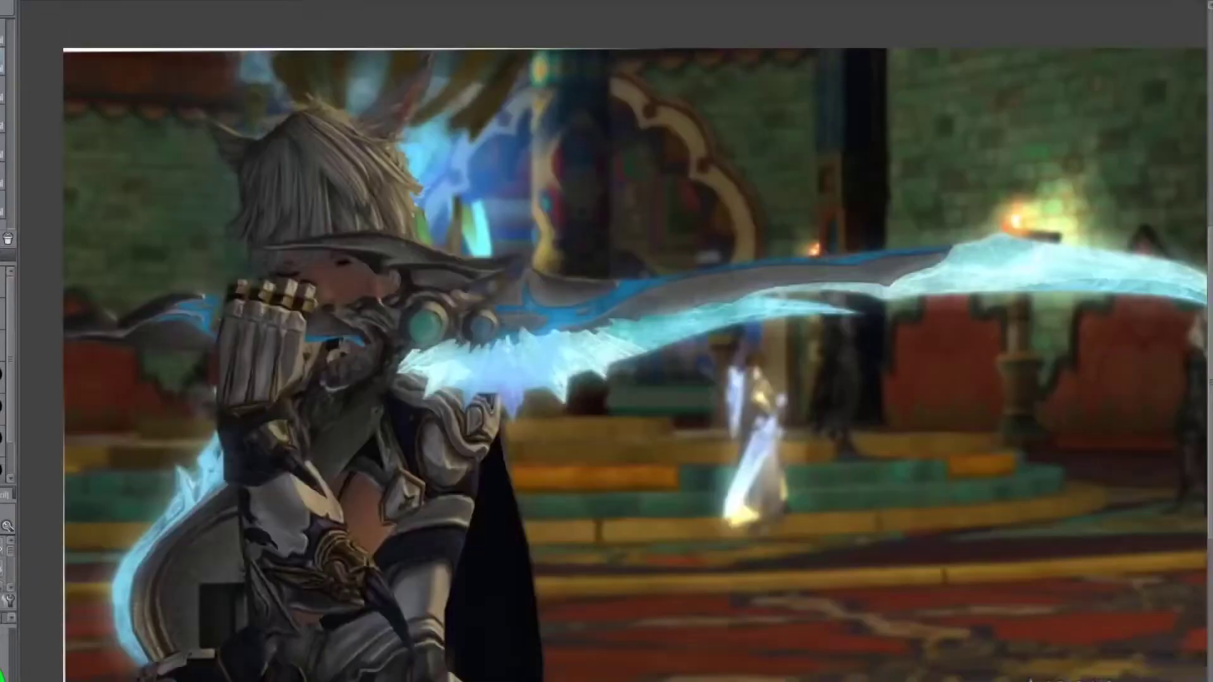
key(ctrl+Tab)
mouse_move(562, 101)
mouse_down()
mouse_move(585, 97)
mouse_move(554, 229)
mouse_move(574, 173)
mouse_up()
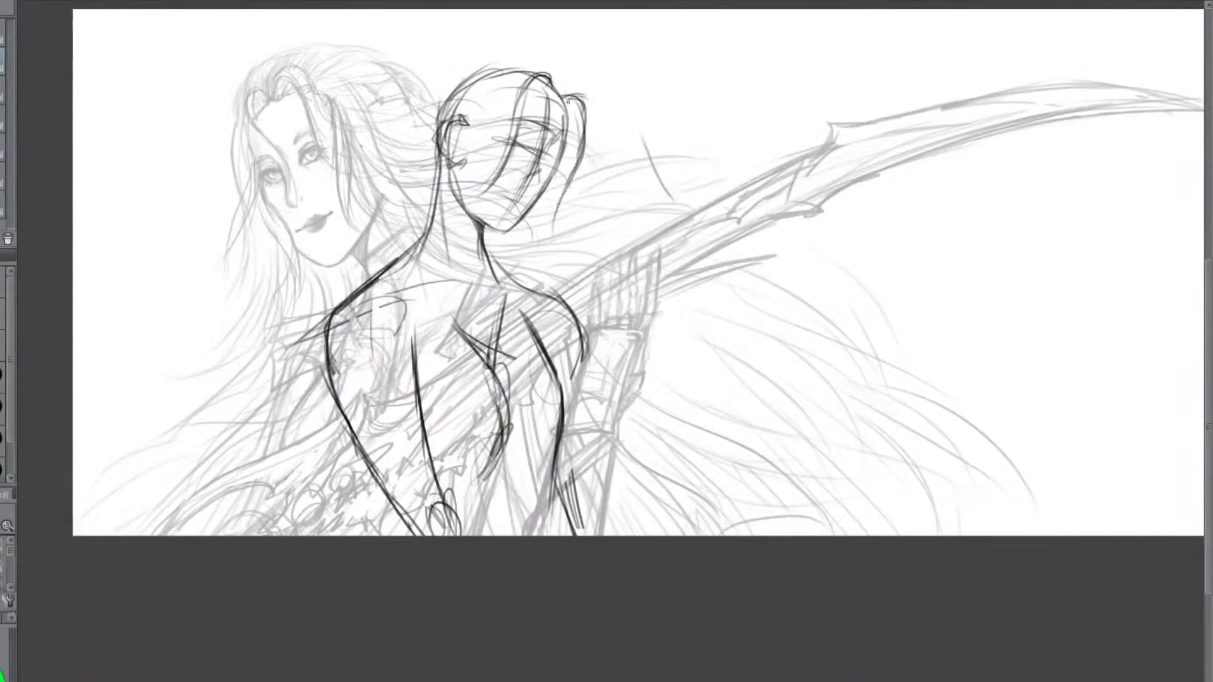
mouse_move(552, 74)
mouse_down()
mouse_move(538, 71)
mouse_move(524, 95)
mouse_move(583, 91)
mouse_up()
drag(584, 95, 578, 117)
Sketch the visible eye and mouth, and darken the jawline and upper eyelid
drag(525, 129, 533, 129)
drag(496, 196, 517, 199)
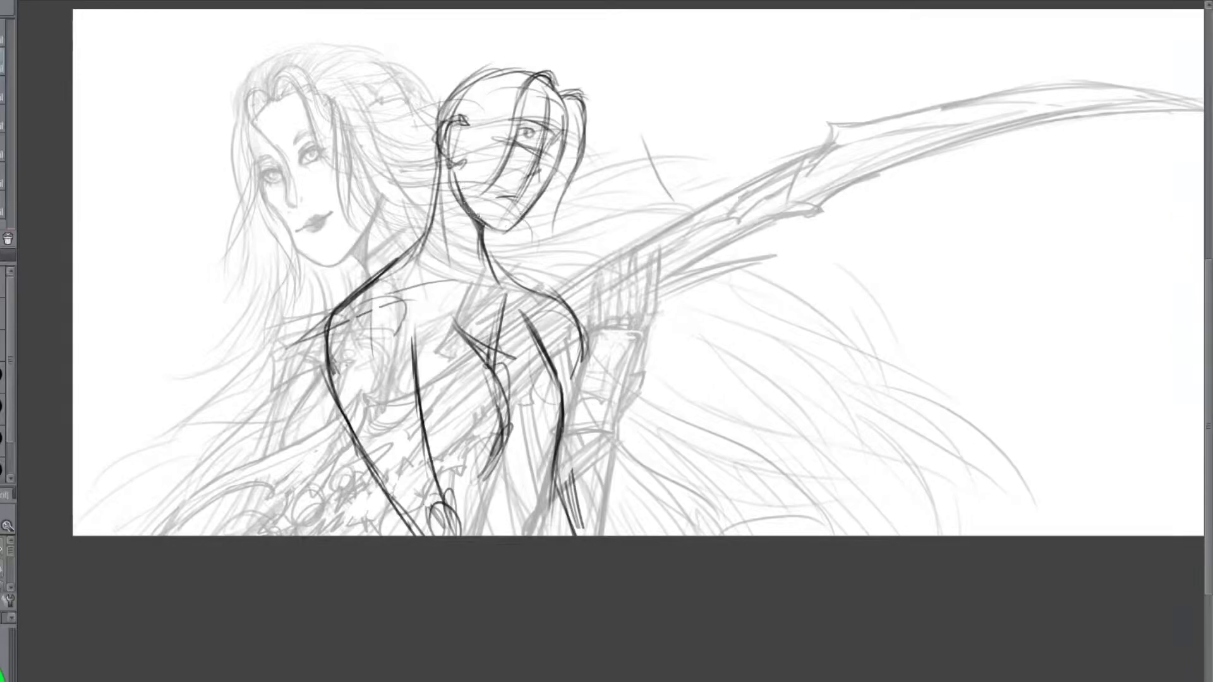
mouse_move(482, 221)
mouse_down()
mouse_move(502, 231)
mouse_move(537, 197)
mouse_move(501, 230)
mouse_up()
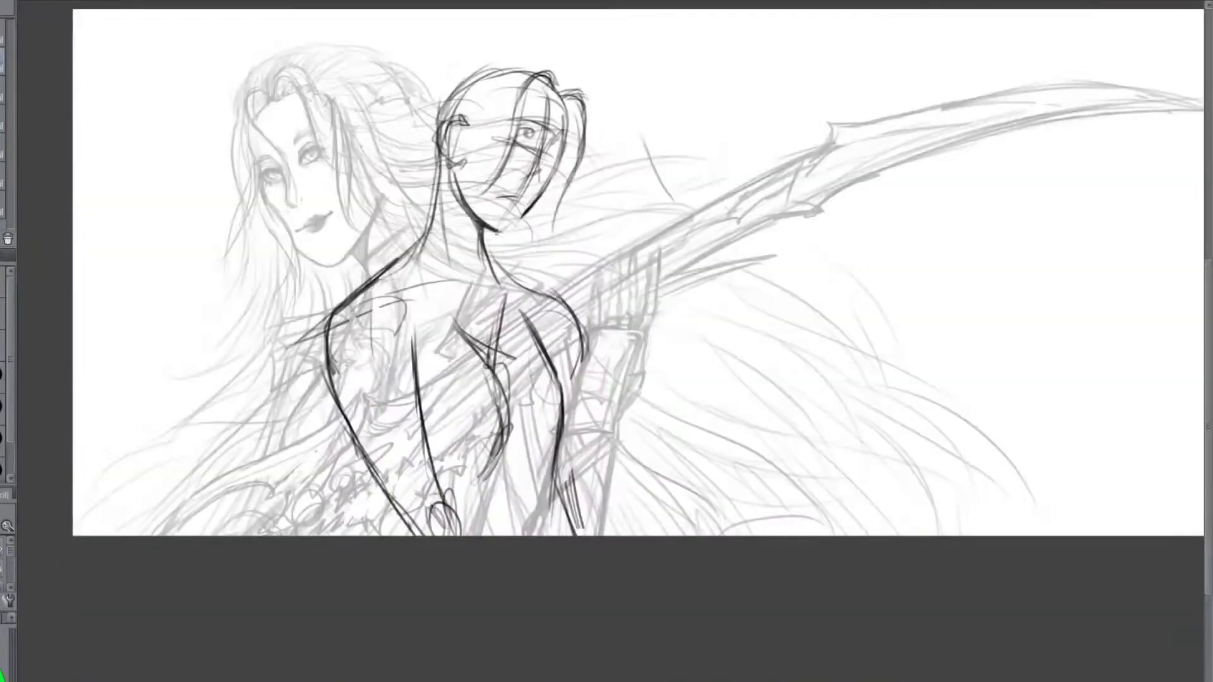
mouse_move(486, 225)
mouse_down()
mouse_move(523, 219)
mouse_move(512, 224)
mouse_move(565, 152)
mouse_move(572, 115)
mouse_up()
key(ctrl+z)
mouse_move(515, 137)
mouse_down()
mouse_move(537, 138)
mouse_move(537, 119)
mouse_up()
key(ctrl+z)
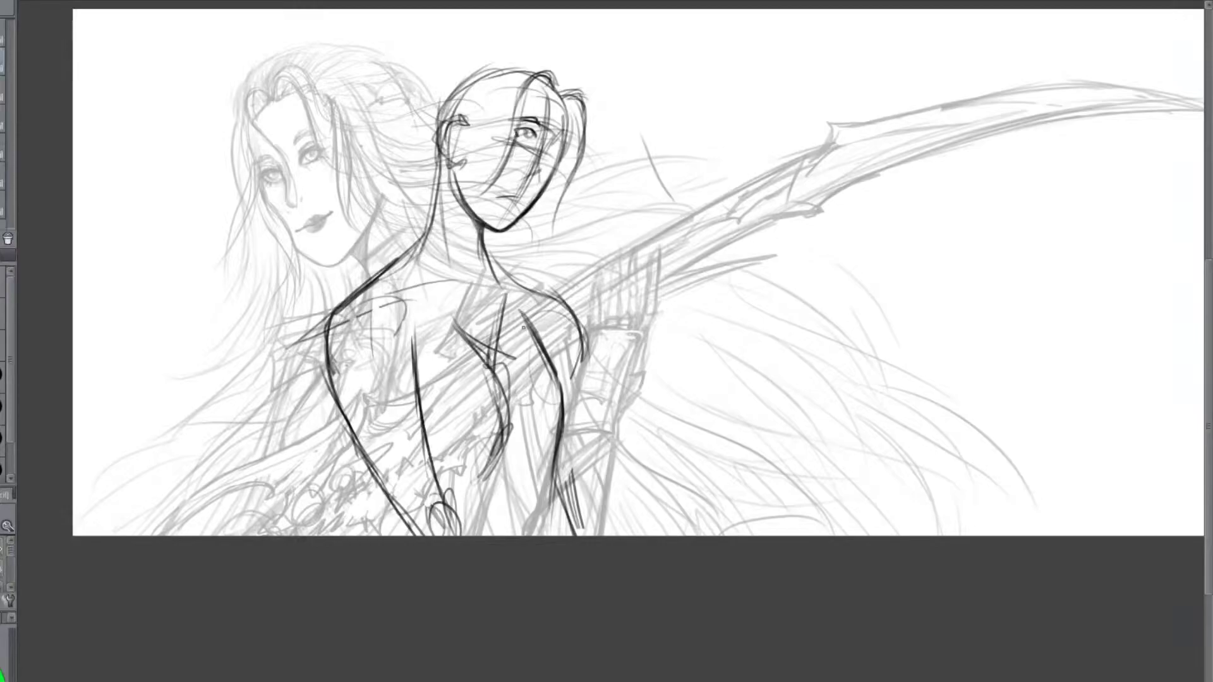
Sketch a high collar around the neck directly below the chin
mouse_move(471, 234)
mouse_down()
mouse_move(522, 271)
mouse_move(522, 253)
mouse_up()
mouse_move(477, 236)
mouse_down()
mouse_move(512, 222)
mouse_move(479, 259)
mouse_move(491, 268)
mouse_move(528, 232)
mouse_move(542, 283)
mouse_up()
key(ctrl+z)
key(ctrl+z)
key(ctrl+z)
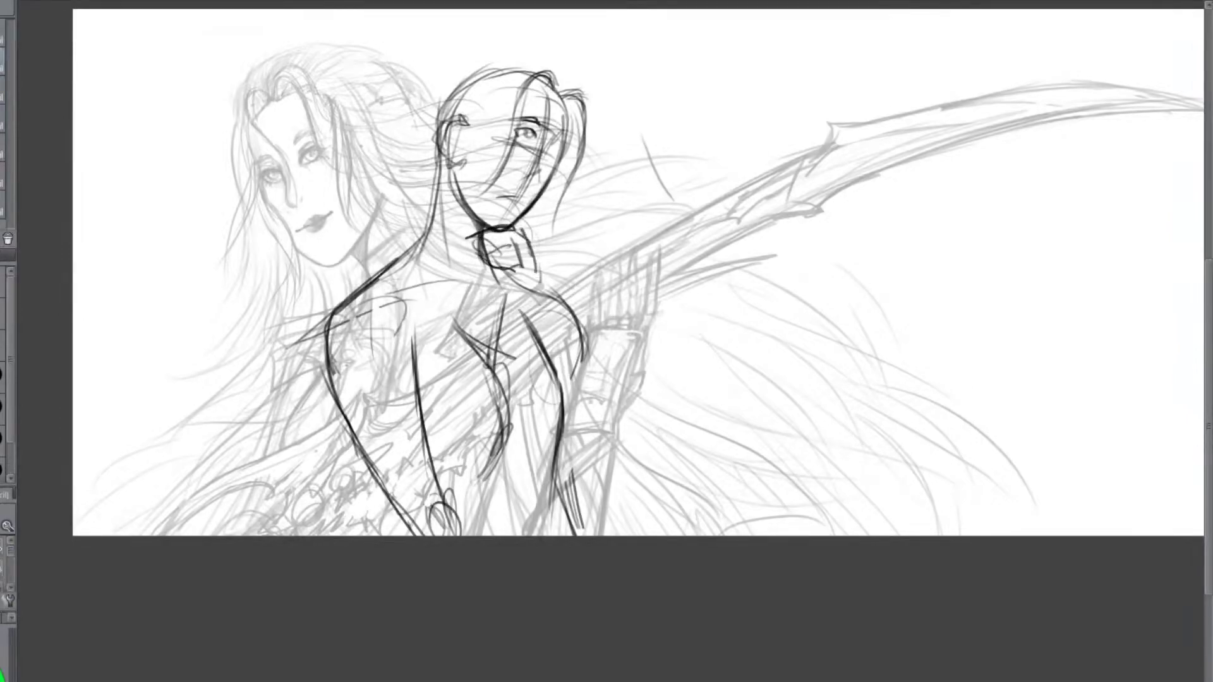
Rework the collar's edges and extend its right side down toward the shoulder
mouse_move(471, 239)
mouse_down()
mouse_move(480, 270)
mouse_move(534, 269)
mouse_up()
mouse_move(530, 258)
mouse_down()
mouse_move(500, 273)
mouse_move(545, 282)
mouse_up()
drag(529, 246, 552, 283)
key(ctrl+z)
key(ctrl+z)
drag(472, 239, 521, 266)
mouse_move(512, 269)
mouse_down()
mouse_move(522, 298)
mouse_move(551, 285)
mouse_move(529, 318)
mouse_move(550, 303)
mouse_up()
Sketch the right arm's inner and outer contours down to an oval at the elbow
mouse_move(529, 250)
mouse_down()
mouse_move(561, 309)
mouse_move(543, 401)
mouse_up()
drag(532, 331, 574, 512)
mouse_move(561, 300)
mouse_down()
mouse_move(600, 425)
mouse_move(601, 522)
mouse_move(608, 485)
mouse_up()
drag(575, 520, 590, 486)
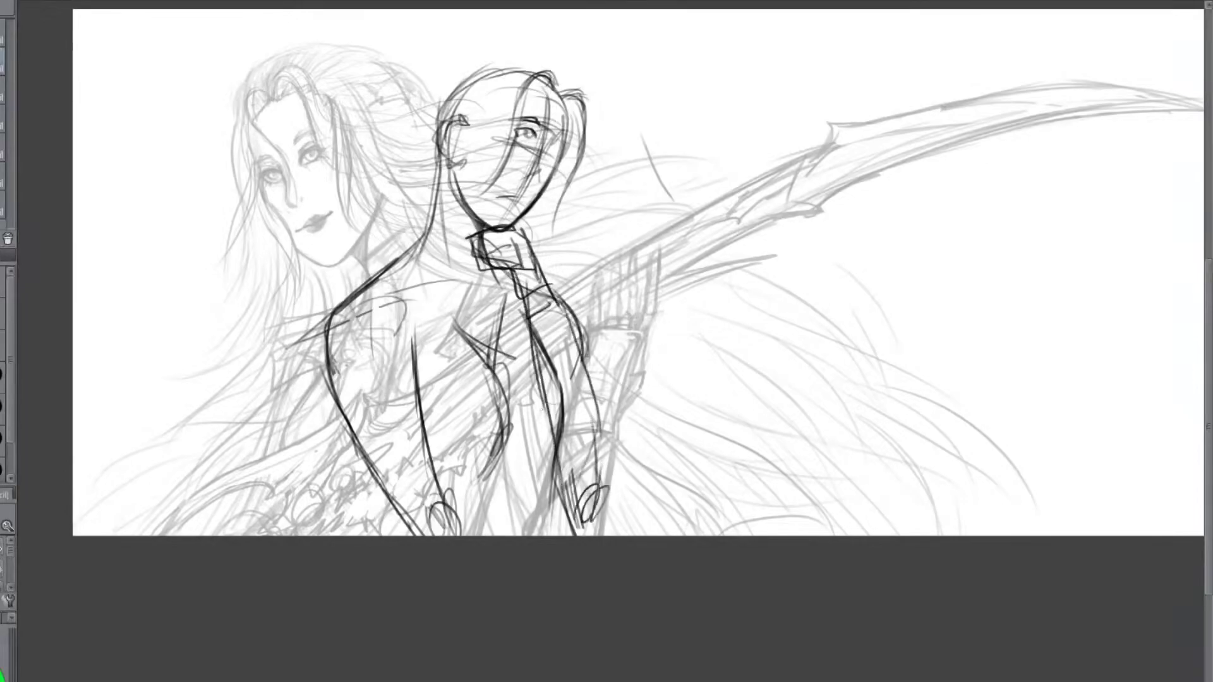
Redraw the right shoulder higher and wider, and continue the arm's outer contour straight down to the elbow
mouse_move(540, 278)
mouse_down()
mouse_move(592, 297)
mouse_move(586, 274)
mouse_move(605, 359)
mouse_up()
key(ctrl+z)
key(ctrl+z)
drag(590, 285, 594, 432)
drag(592, 335, 600, 493)
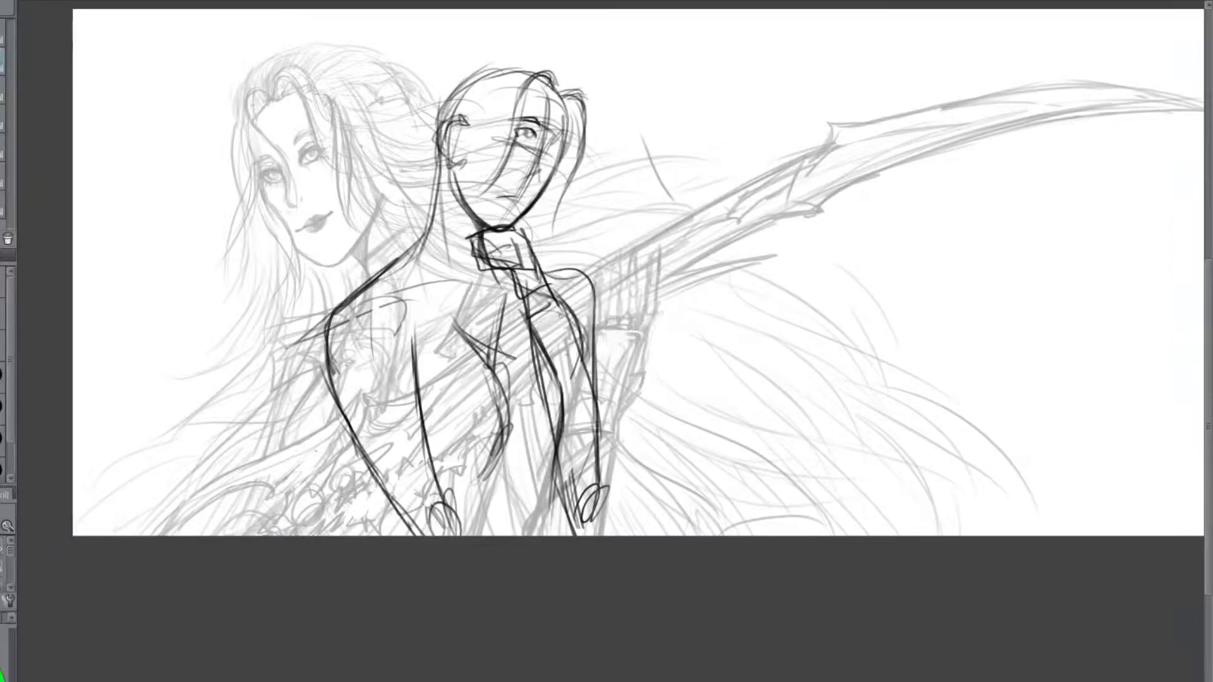
Erase the left shoulder and upper-arm lines and redraw the shoulder as a gentler slope from the neck
key(e)
drag(346, 302, 329, 357)
drag(341, 304, 317, 335)
mouse_move(348, 375)
mouse_down()
mouse_move(372, 343)
mouse_move(341, 371)
mouse_move(397, 280)
mouse_up()
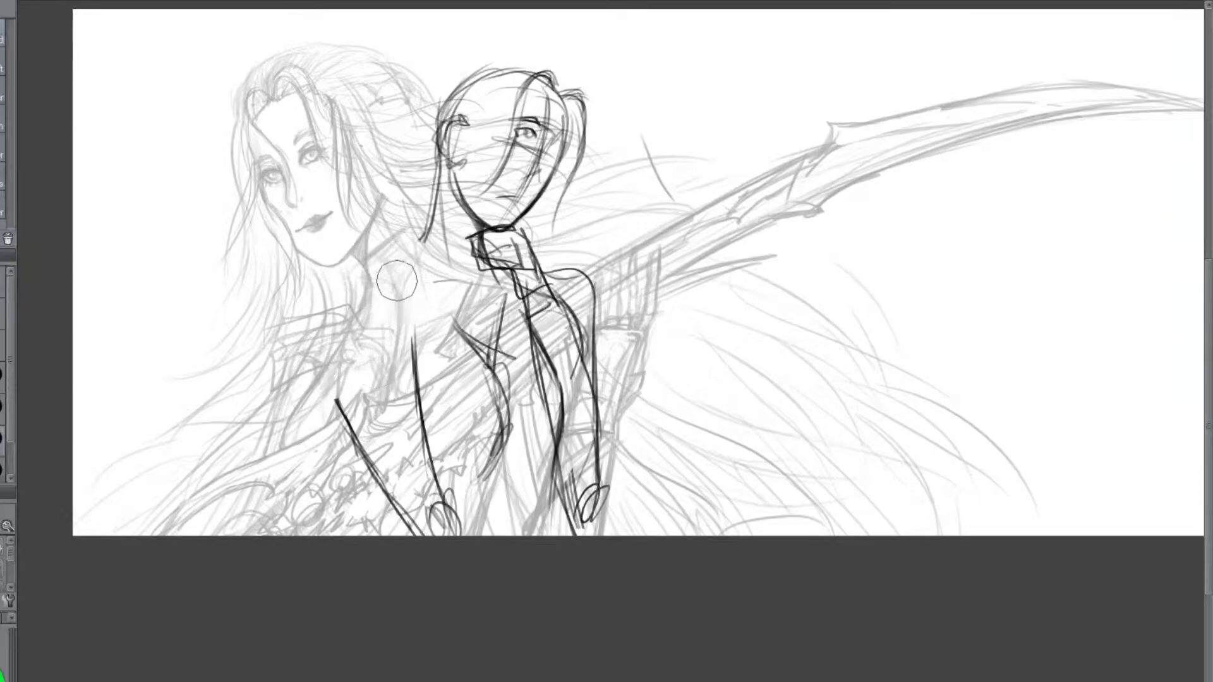
key(p)
mouse_move(426, 235)
mouse_down()
mouse_move(345, 276)
mouse_move(347, 260)
mouse_move(321, 313)
mouse_up()
key(ctrl+z)
key(ctrl+z)
mouse_move(384, 262)
mouse_down()
mouse_move(329, 275)
mouse_move(321, 317)
mouse_up()
Erase the rest of the left arm's outer contour and redraw the arm's outer and inner lines down to the elbow
key(e)
mouse_move(338, 401)
mouse_down()
mouse_move(365, 486)
mouse_move(414, 553)
mouse_up()
drag(384, 283, 398, 271)
key(p)
mouse_move(433, 233)
mouse_down()
mouse_move(365, 266)
mouse_move(345, 341)
mouse_up()
key(ctrl+z)
drag(321, 297, 417, 530)
drag(429, 365, 440, 445)
Sketch the left forearm crossing the waist and block in its hand at the right elbow
mouse_move(421, 293)
mouse_down()
mouse_move(445, 490)
mouse_move(550, 502)
mouse_move(569, 532)
mouse_move(584, 528)
mouse_move(426, 525)
mouse_move(601, 519)
mouse_up()
key(ctrl+z)
mouse_move(536, 493)
mouse_down()
mouse_move(585, 499)
mouse_move(583, 511)
mouse_up()
drag(567, 508, 609, 519)
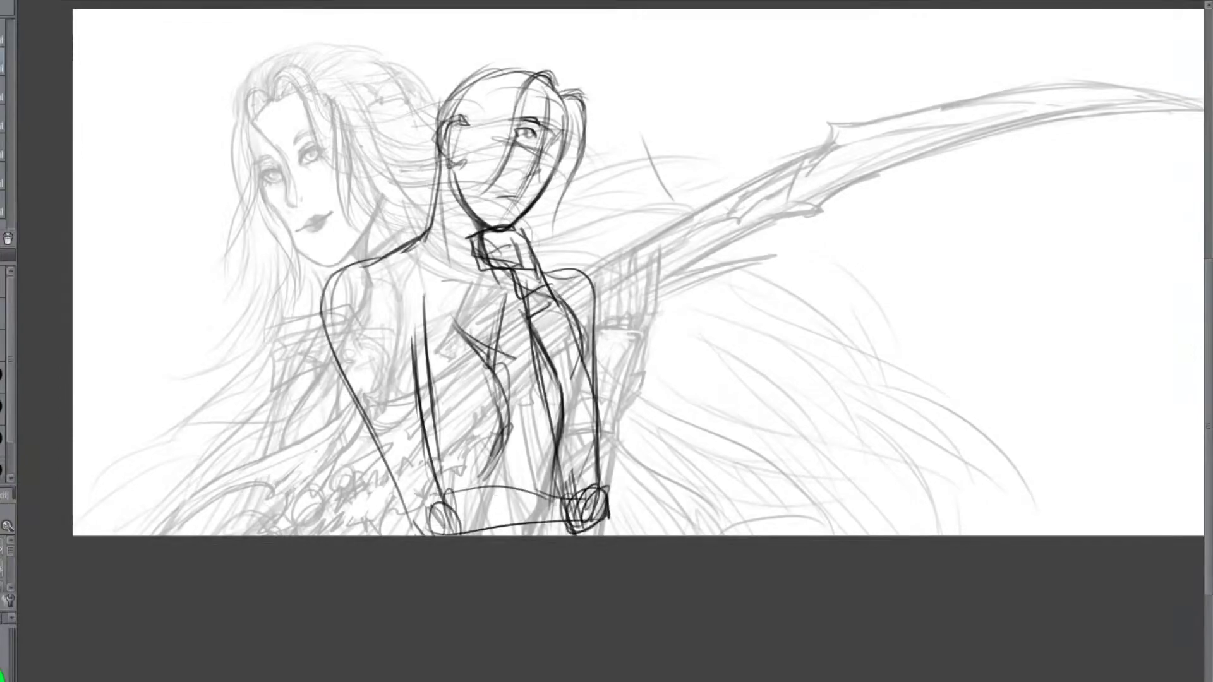
drag(529, 310, 557, 482)
key(ctrl+z)
mouse_move(531, 314)
mouse_down()
mouse_move(559, 406)
mouse_move(560, 493)
mouse_up()
key(ctrl+z)
Redraw the raised right arm's inner and outer contours as straighter lines running down to the elbow
mouse_move(545, 367)
mouse_down()
mouse_move(577, 463)
mouse_move(573, 399)
mouse_move(598, 455)
mouse_move(571, 431)
mouse_up()
key(e)
key(p)
drag(528, 300, 561, 483)
drag(532, 329, 562, 496)
drag(554, 292, 607, 485)
drag(595, 347, 602, 436)
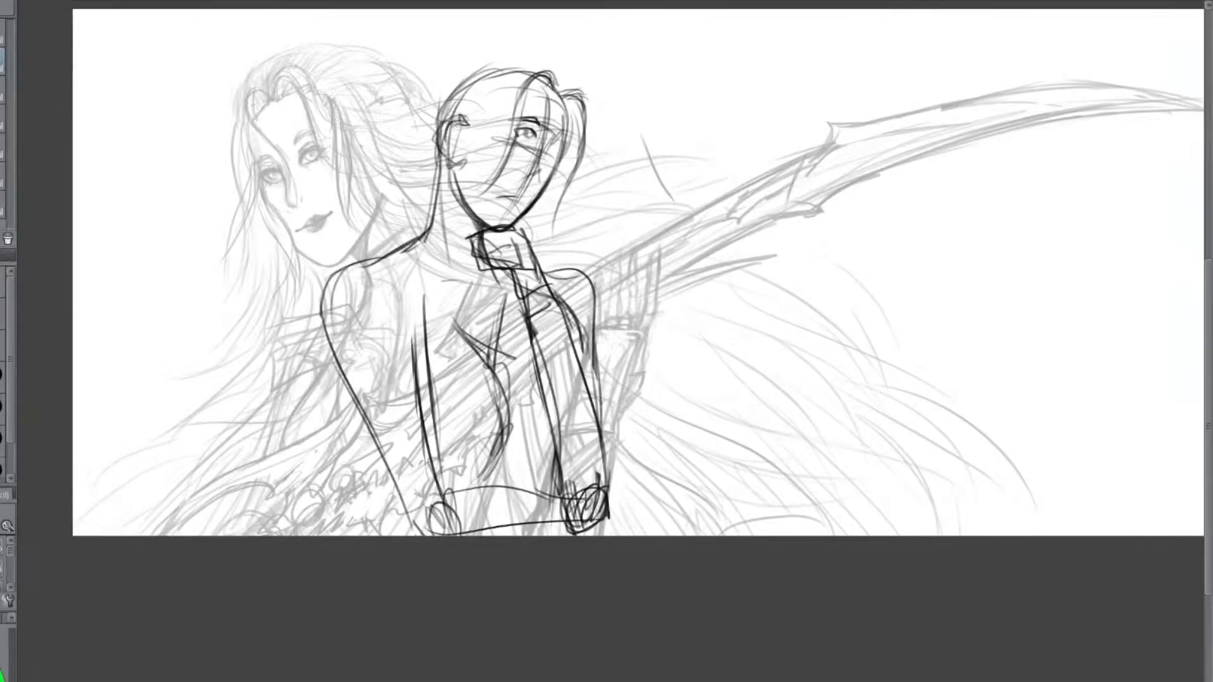
Clean up the left neck-to-shoulder line and smooth it into one softer curve
key(e)
drag(360, 260, 411, 239)
mouse_move(436, 199)
mouse_down()
mouse_move(410, 247)
mouse_move(319, 294)
mouse_up()
key(ctrl+z)
drag(382, 258, 437, 271)
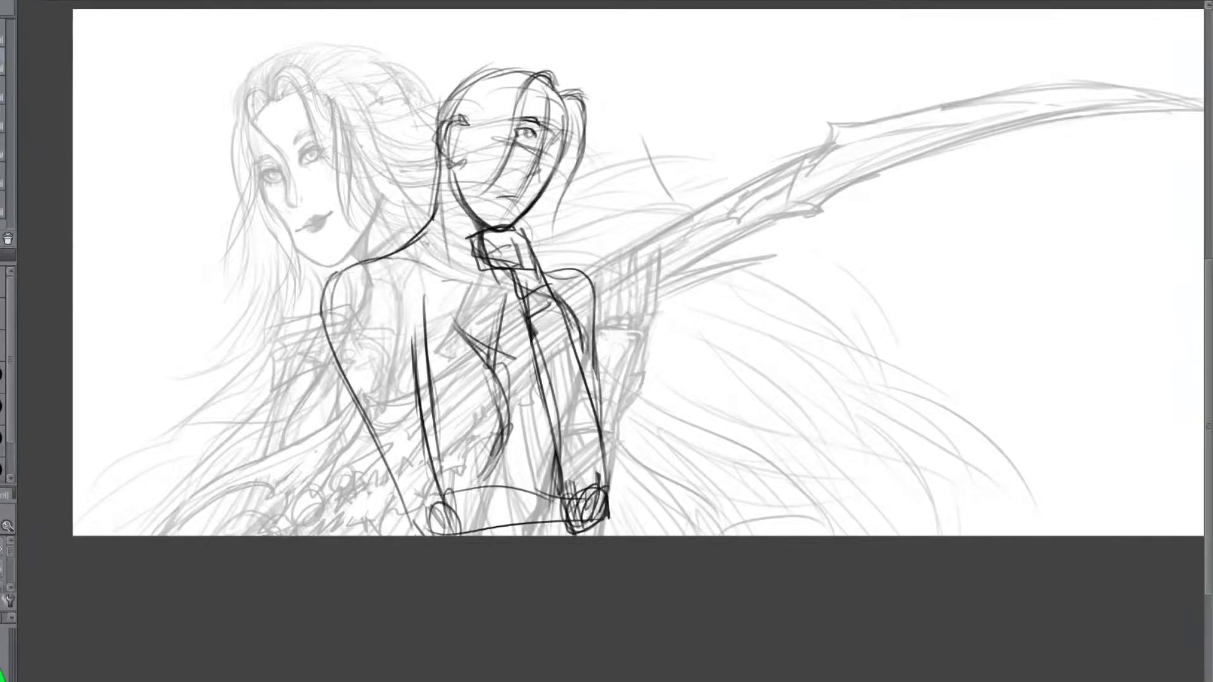
Sketch long hair strands falling from the forehead across the left side of the face and neck
mouse_move(512, 89)
mouse_down()
mouse_move(458, 167)
mouse_move(455, 221)
mouse_up()
drag(482, 177, 463, 302)
drag(493, 103, 464, 172)
mouse_move(465, 168)
mouse_down()
mouse_move(454, 249)
mouse_move(452, 329)
mouse_up()
drag(487, 265, 466, 342)
drag(502, 86, 443, 279)
mouse_move(477, 100)
mouse_down()
mouse_move(410, 287)
mouse_move(475, 101)
mouse_move(468, 357)
mouse_up()
Sketch curved strokes sweeping from the left side of the neck down to the centre of the chest
drag(422, 289, 484, 364)
drag(422, 235, 504, 367)
drag(471, 326, 519, 377)
Add hair strands along the right side of the face and light strokes over the right shoulder and upper arm
drag(572, 123, 549, 273)
key(ctrl+z)
drag(559, 162, 549, 275)
mouse_move(532, 217)
mouse_down()
mouse_move(543, 271)
mouse_move(611, 354)
mouse_up()
drag(551, 274, 620, 379)
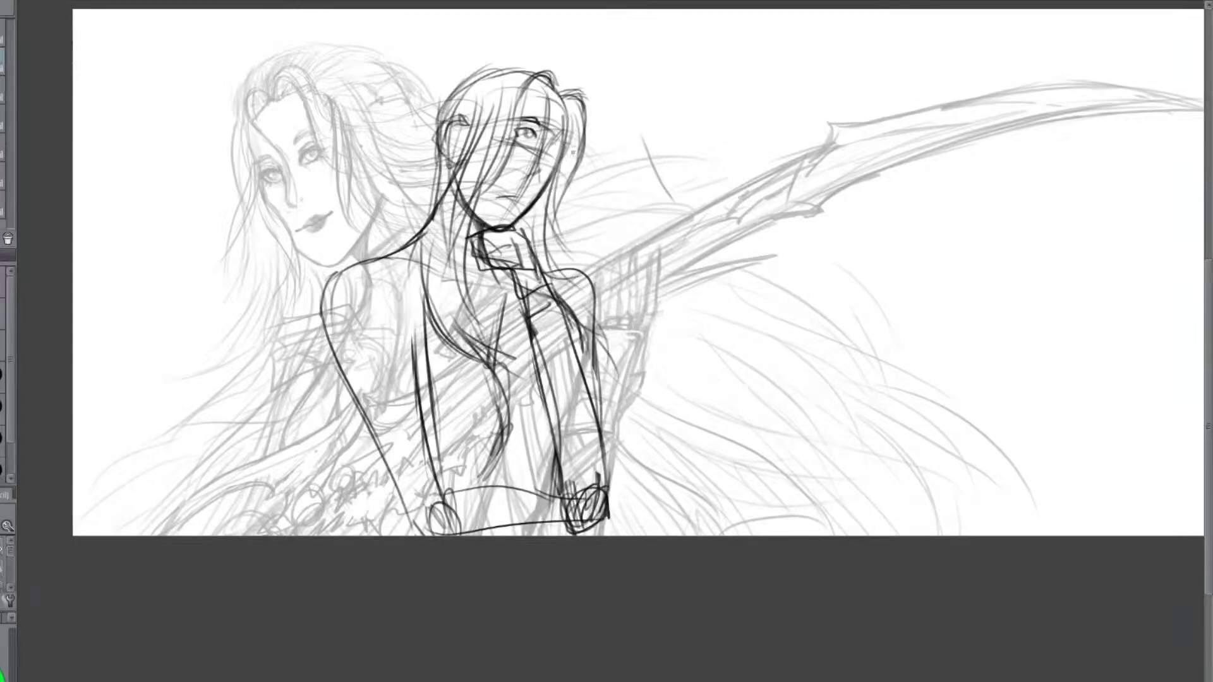
Rough in the right eye and the mouth on the face
mouse_move(564, 138)
mouse_down()
mouse_move(558, 153)
mouse_move(567, 137)
mouse_up()
key(ctrl+z)
key(ctrl+z)
key(ctrl+z)
key(ctrl+z)
drag(512, 196, 521, 192)
key(ctrl+z)
Rework the chest opening and front torso contour, and add a back line below the left arm to the canvas edge
drag(726, 118, 701, 81)
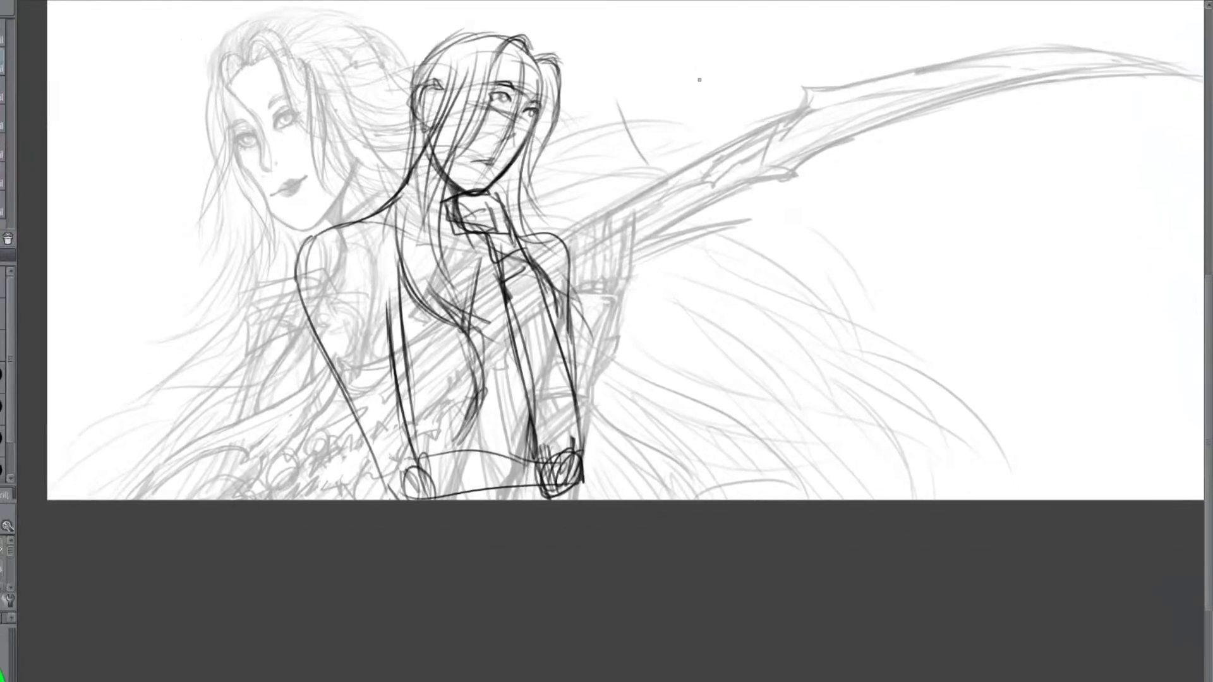
drag(487, 372, 454, 451)
drag(438, 259, 468, 324)
drag(480, 258, 468, 336)
drag(468, 326, 501, 465)
mouse_move(474, 418)
mouse_down()
mouse_move(510, 448)
mouse_move(515, 439)
mouse_up()
drag(537, 261, 545, 324)
drag(536, 375, 529, 486)
drag(339, 375, 354, 523)
drag(350, 410, 363, 501)
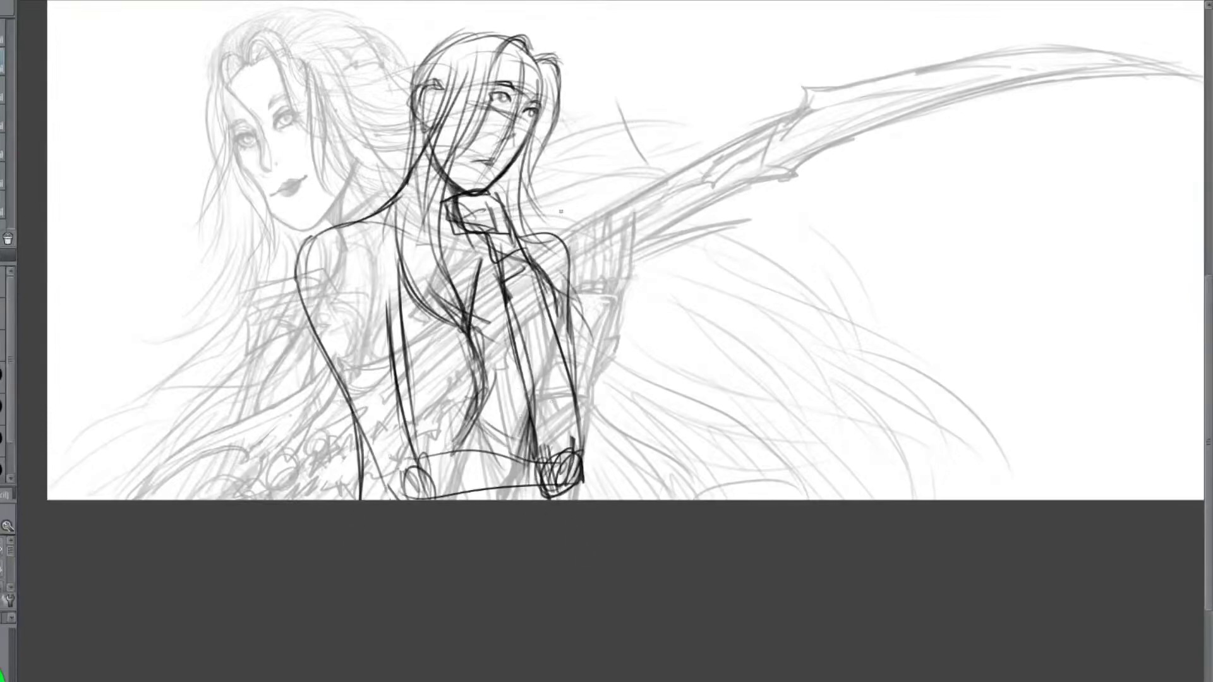
Draw the outer hair contour over the crown and down behind the left shoulder
mouse_move(537, 63)
mouse_down()
mouse_move(521, 121)
mouse_move(483, 72)
mouse_move(447, 67)
mouse_move(455, 73)
mouse_move(394, 93)
mouse_move(376, 139)
mouse_up()
key(ctrl+z)
key(ctrl+z)
drag(387, 98, 358, 201)
drag(373, 134, 295, 267)
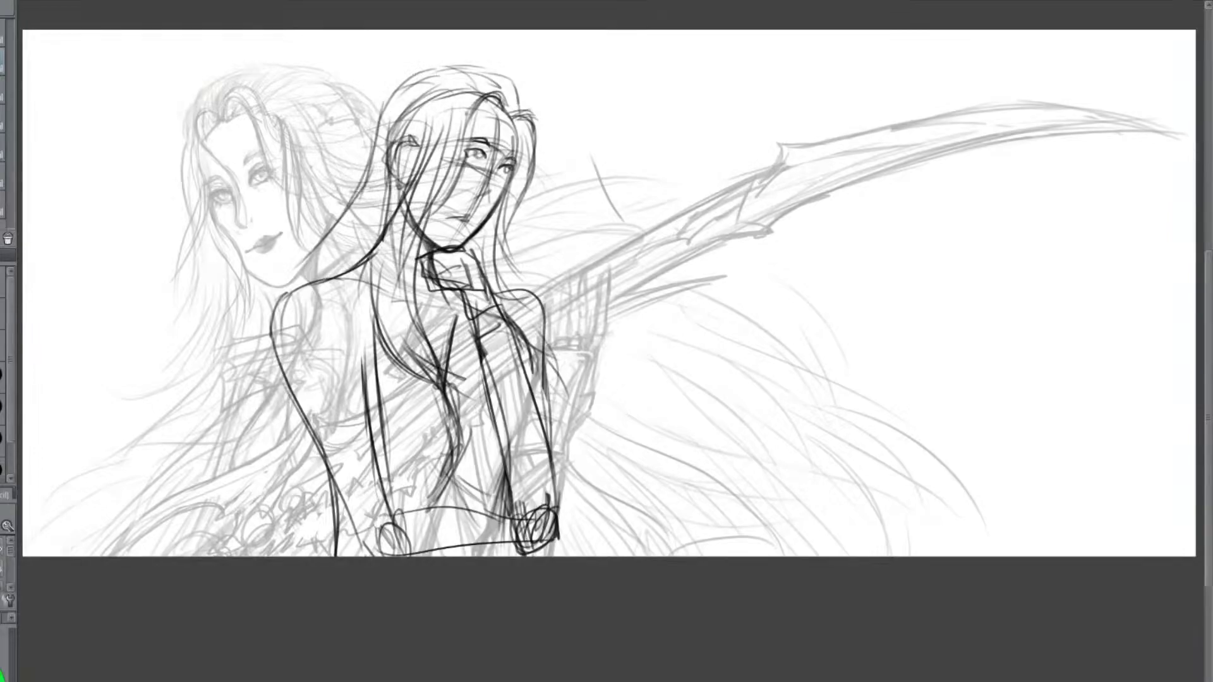
Add swept-back strands at the top of the head and a tied-back section above the left ear
mouse_move(433, 100)
mouse_down()
mouse_move(394, 117)
mouse_move(444, 126)
mouse_move(371, 126)
mouse_move(441, 98)
mouse_move(472, 115)
mouse_move(452, 101)
mouse_move(489, 91)
mouse_move(442, 129)
mouse_up()
key(ctrl+z)
mouse_move(512, 79)
mouse_down()
mouse_move(532, 117)
mouse_move(463, 92)
mouse_move(442, 117)
mouse_move(442, 98)
mouse_move(464, 98)
mouse_move(517, 119)
mouse_up()
key(ctrl+z)
mouse_move(515, 96)
mouse_down()
mouse_move(466, 65)
mouse_move(425, 73)
mouse_up()
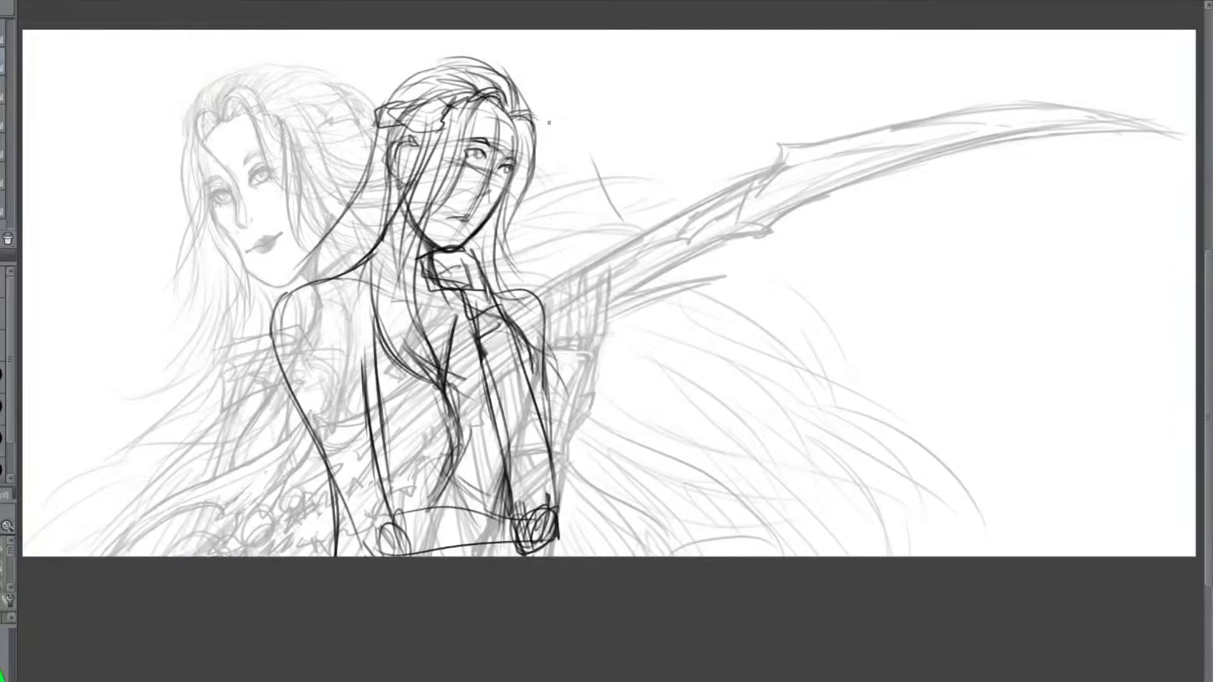
Add long, slightly flared hair strands down the right side of the face to the shoulder
mouse_move(532, 119)
mouse_down()
mouse_move(492, 106)
mouse_move(520, 130)
mouse_move(514, 233)
mouse_move(521, 213)
mouse_move(554, 297)
mouse_up()
drag(512, 170, 506, 281)
key(ctrl+z)
drag(519, 144, 503, 256)
mouse_move(496, 206)
mouse_down()
mouse_move(519, 267)
mouse_move(483, 287)
mouse_up()
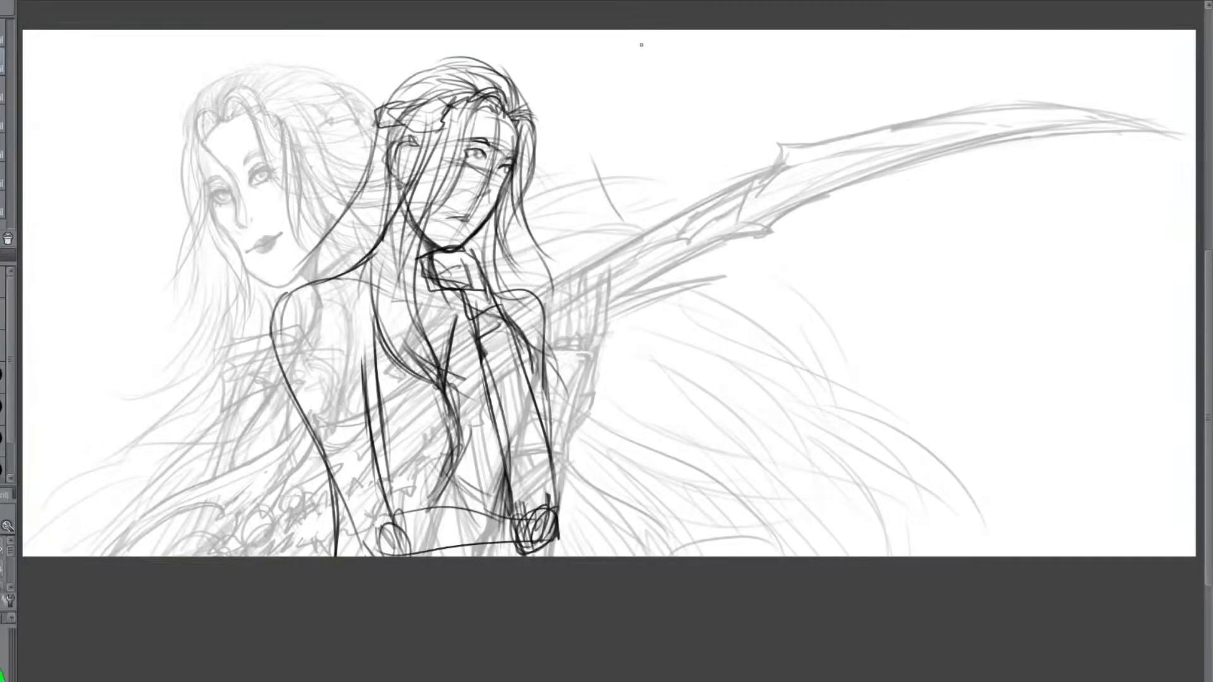
Sketch a garment cap over the left shoulder with a slanted neckline edge and curved bands around the upper arm
drag(583, 166, 602, 110)
drag(345, 220, 423, 284)
mouse_move(344, 220)
mouse_down()
mouse_move(297, 240)
mouse_move(287, 292)
mouse_up()
mouse_move(289, 286)
mouse_down()
mouse_move(404, 286)
mouse_move(389, 268)
mouse_up()
drag(299, 240, 397, 240)
Sketch a pointed garment cap over the right shoulder and reinforce the neckline edge on the left shoulder
drag(477, 259, 459, 280)
mouse_move(506, 236)
mouse_down()
mouse_move(465, 315)
mouse_move(494, 297)
mouse_up()
key(ctrl+z)
key(ctrl+z)
drag(508, 238, 562, 210)
mouse_move(562, 210)
mouse_down()
mouse_move(566, 246)
mouse_move(527, 265)
mouse_up()
drag(468, 311, 561, 279)
drag(565, 260, 565, 282)
drag(511, 287, 552, 262)
drag(339, 213, 393, 257)
mouse_move(390, 136)
mouse_down()
mouse_move(251, 303)
mouse_move(175, 496)
mouse_up()
drag(243, 332, 241, 536)
drag(271, 354, 260, 502)
key(ctrl+z)
key(ctrl+z)
key(ctrl+z)
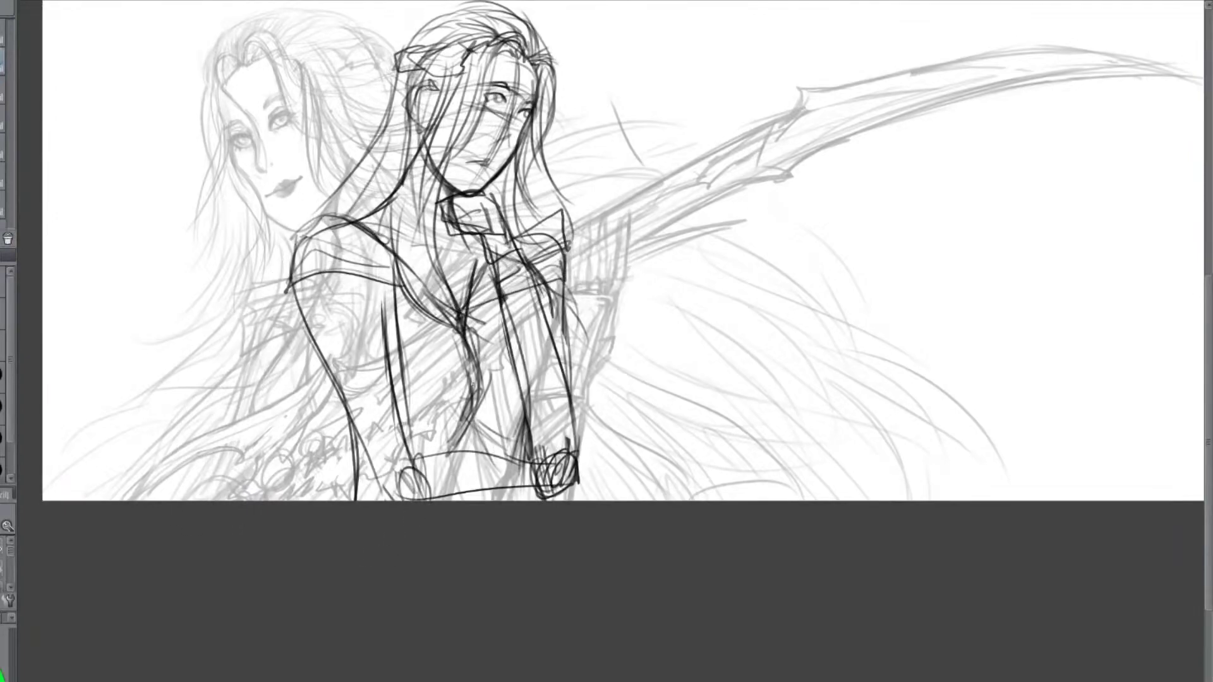
Erase construction lines from the face and the hand under the chin with a smaller eraser, and redraw the nose
key(e)
mouse_move(495, 107)
mouse_down()
mouse_move(485, 118)
mouse_move(495, 117)
mouse_up()
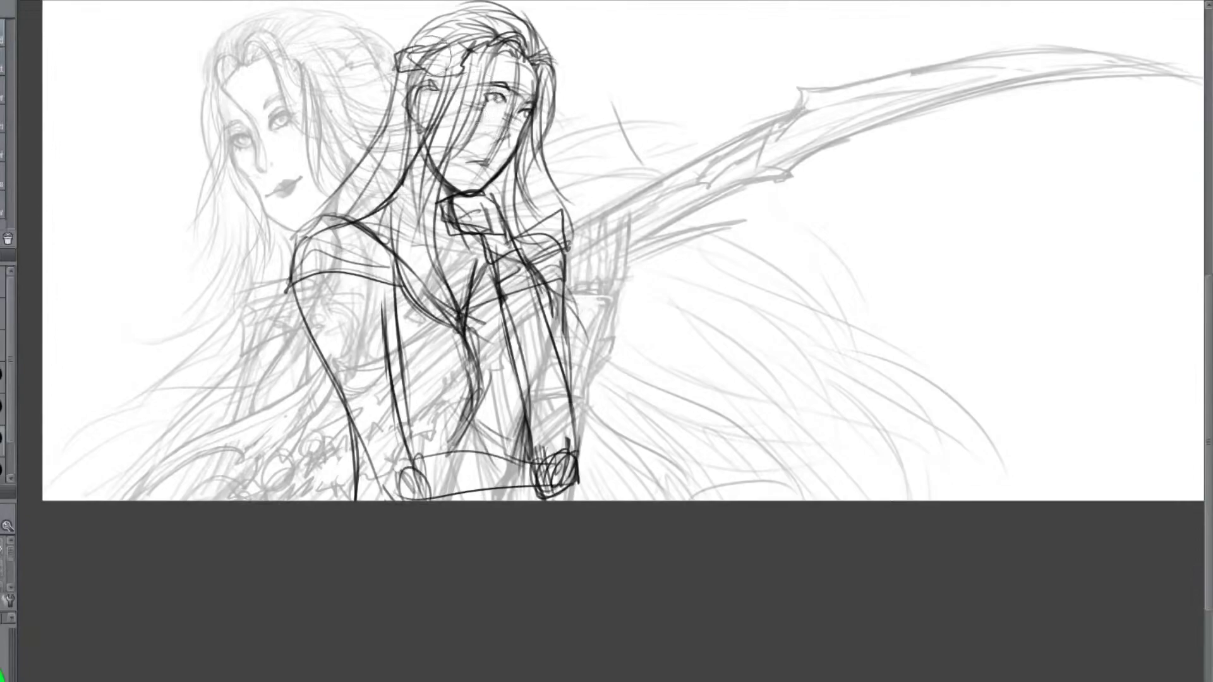
key(bracketleft)
key(bracketleft)
key(bracketleft)
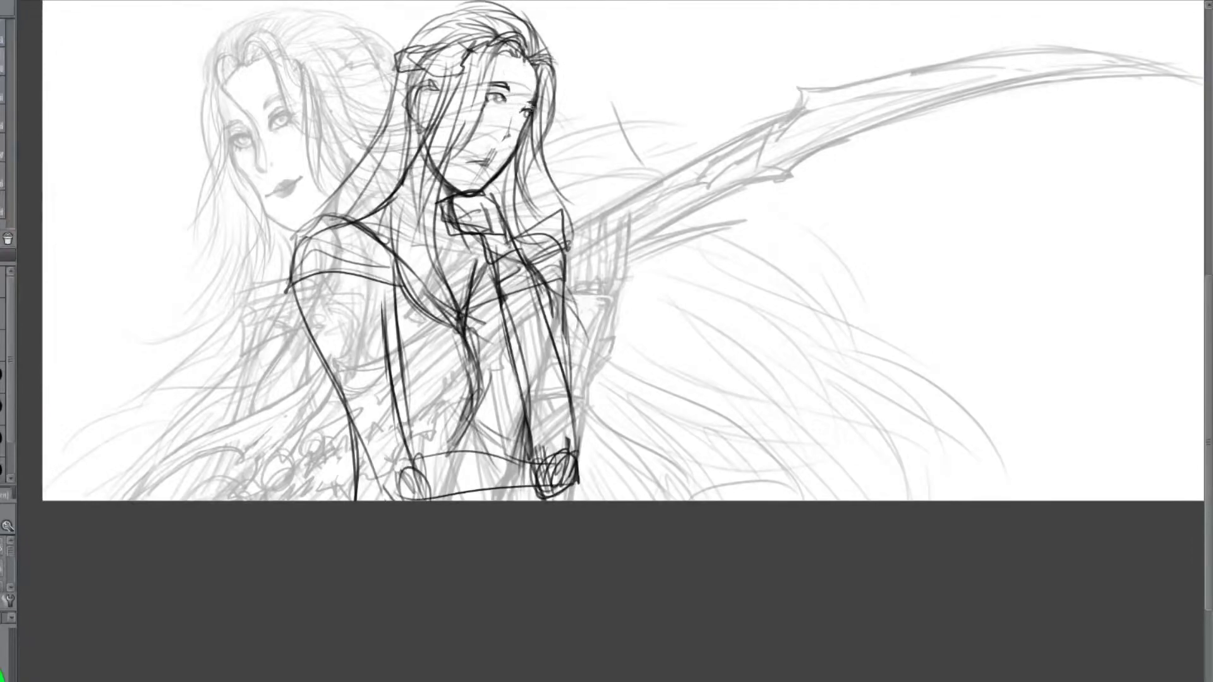
mouse_move(520, 110)
mouse_down()
mouse_move(536, 101)
mouse_move(491, 161)
mouse_up()
key(p)
key(ctrl+z)
key(e)
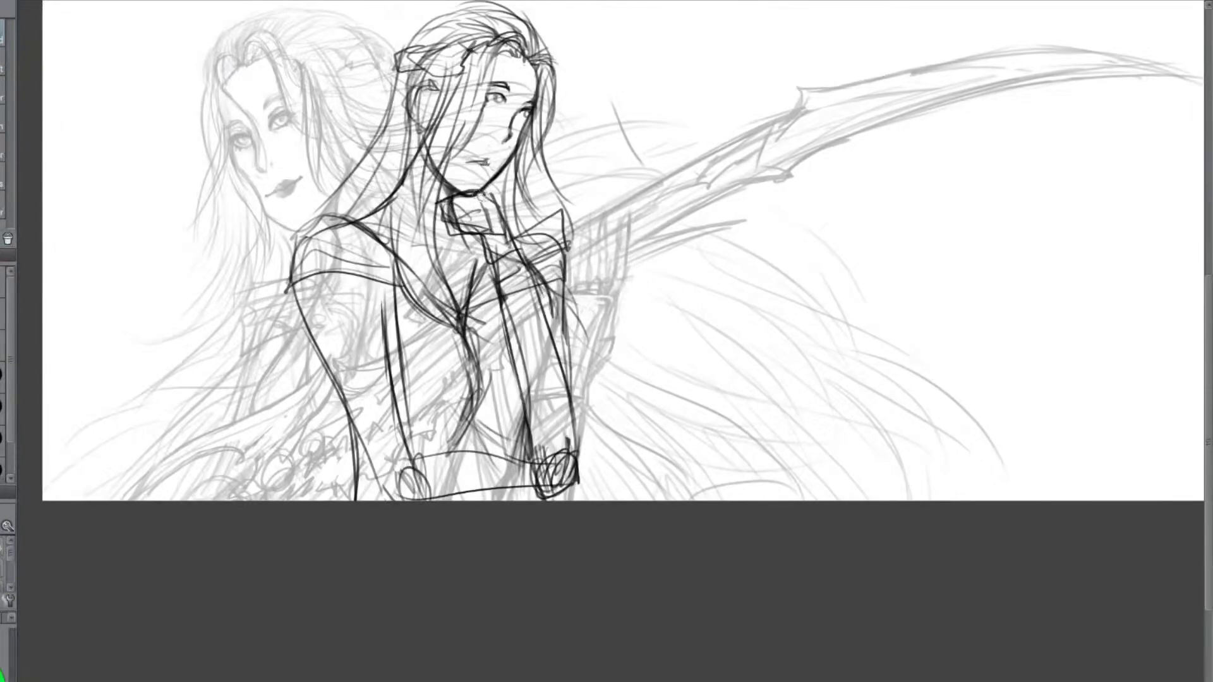
mouse_move(478, 194)
mouse_down()
mouse_move(449, 215)
mouse_move(475, 210)
mouse_up()
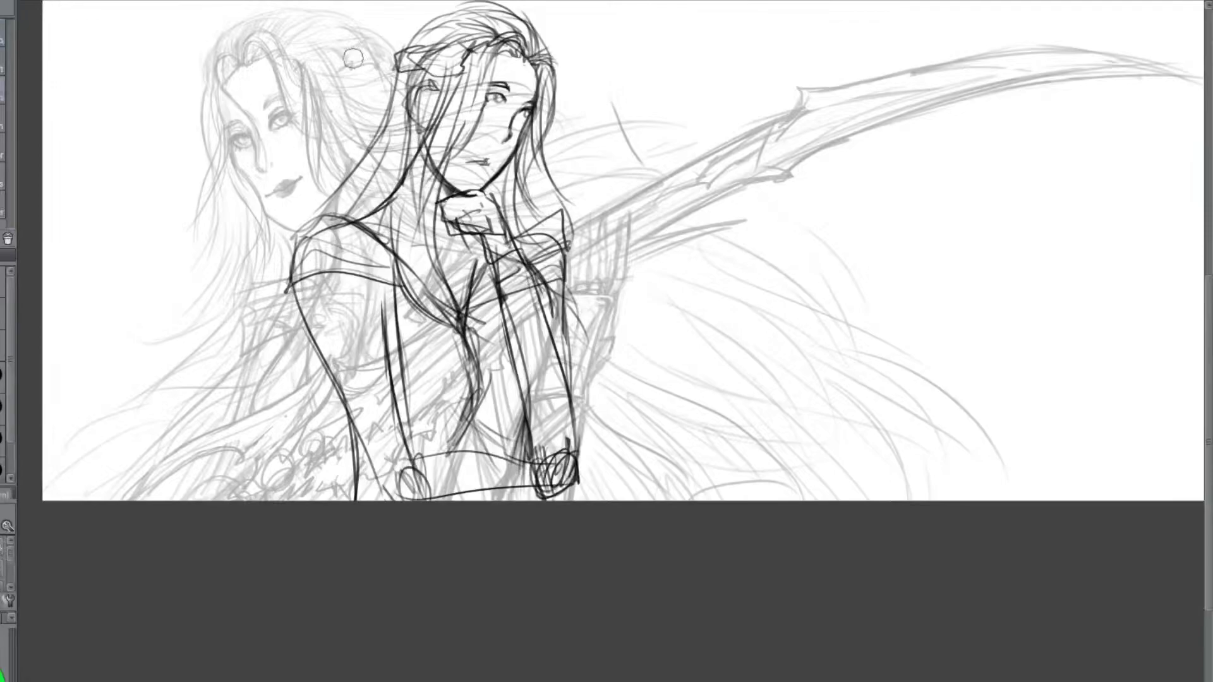
Define the lips with darker strokes and add the upper lash line of the left eye
drag(471, 163, 488, 162)
drag(487, 163, 496, 168)
drag(477, 159, 484, 154)
drag(485, 158, 495, 165)
drag(483, 156, 492, 155)
drag(487, 94, 504, 98)
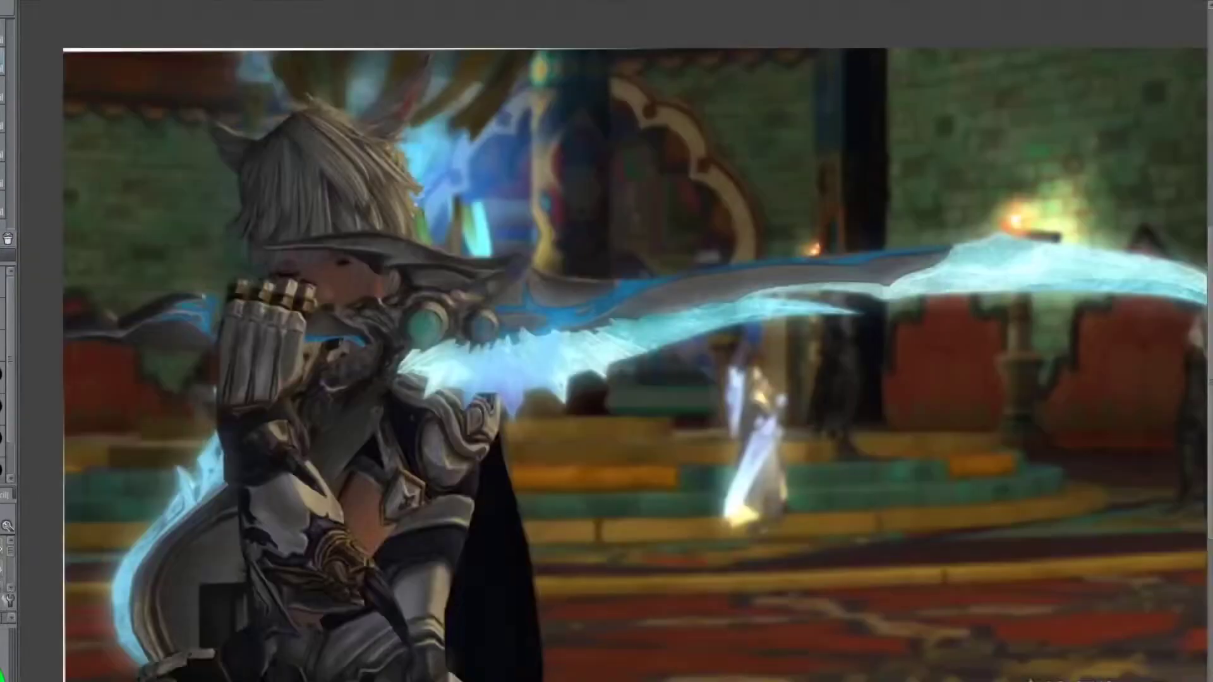
Examine the open reference images of the armoured figure with the blade and the white-haired portrait
key(ctrl+Tab)
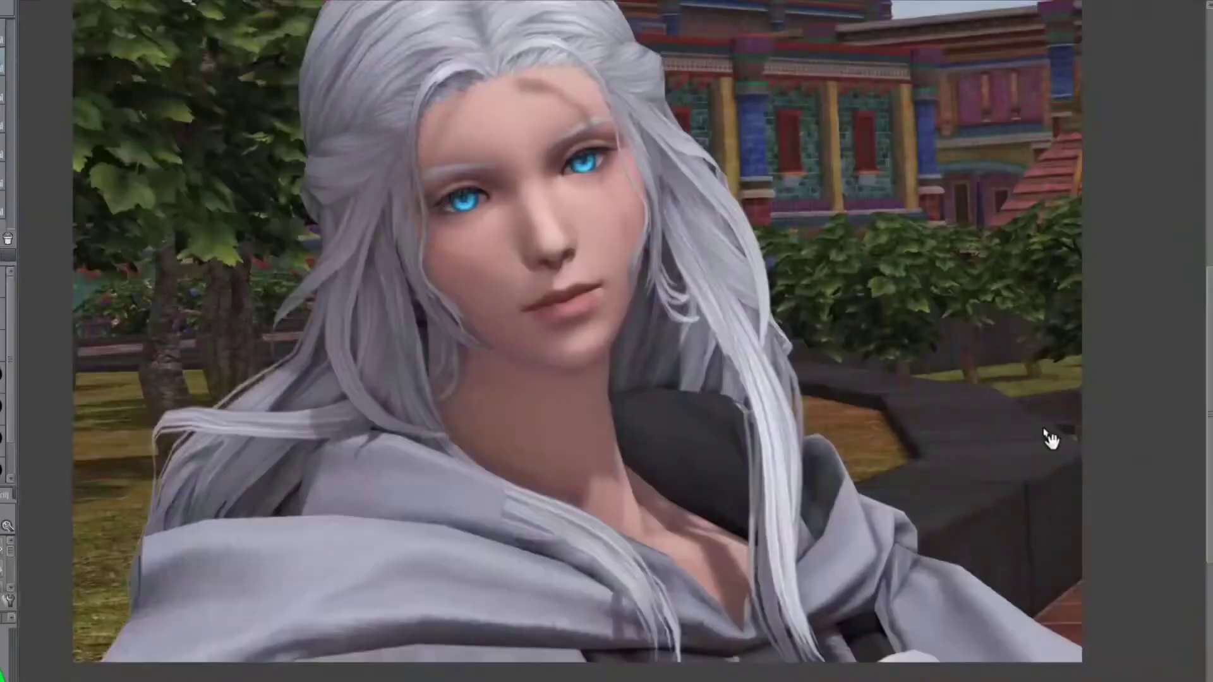
key(ctrl+Tab)
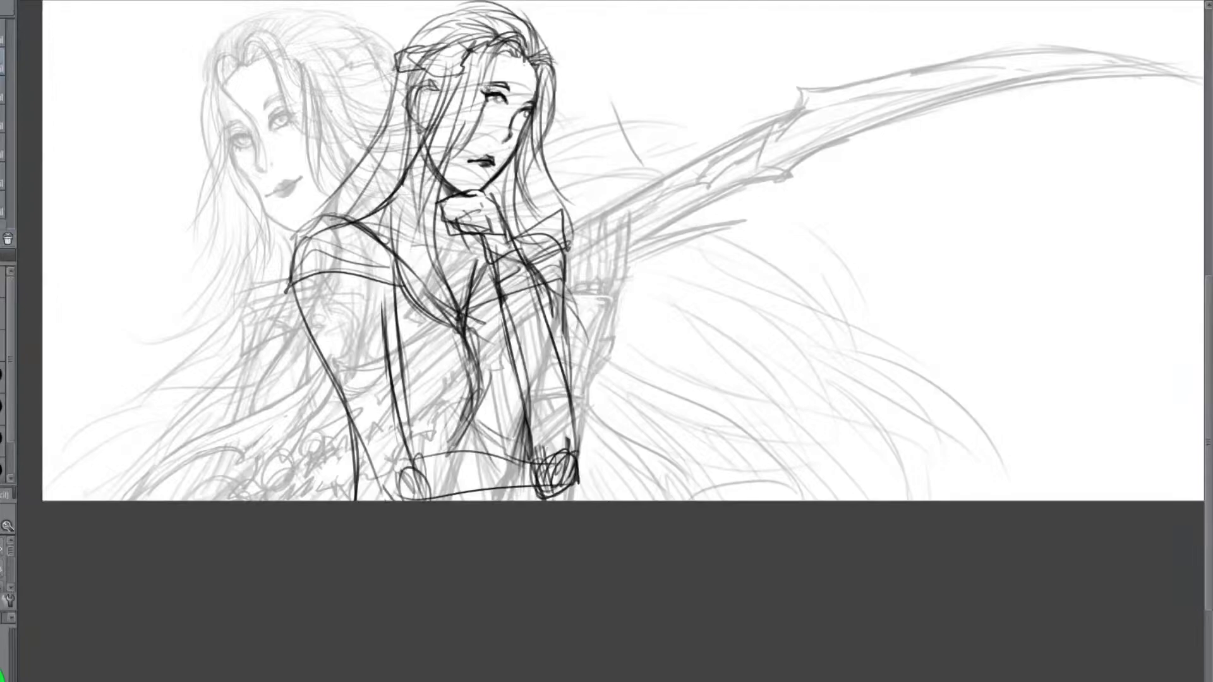
key(Tab)
key(ctrl+Tab)
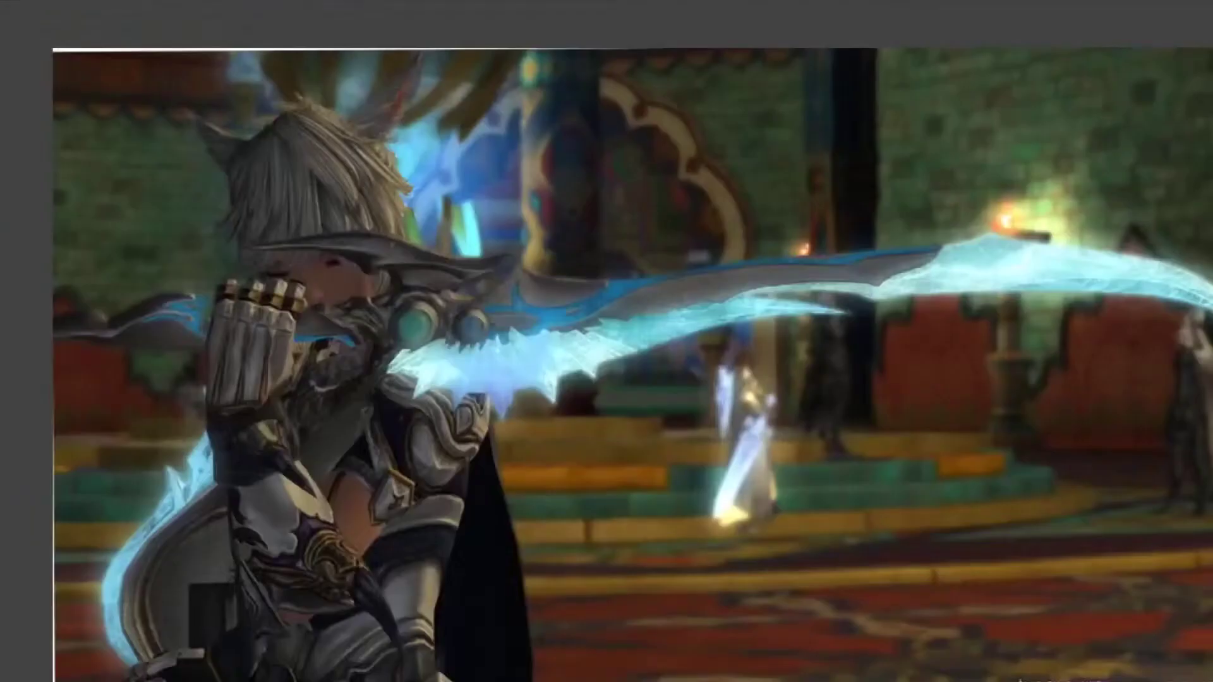
key(ctrl+Tab)
key(Tab)
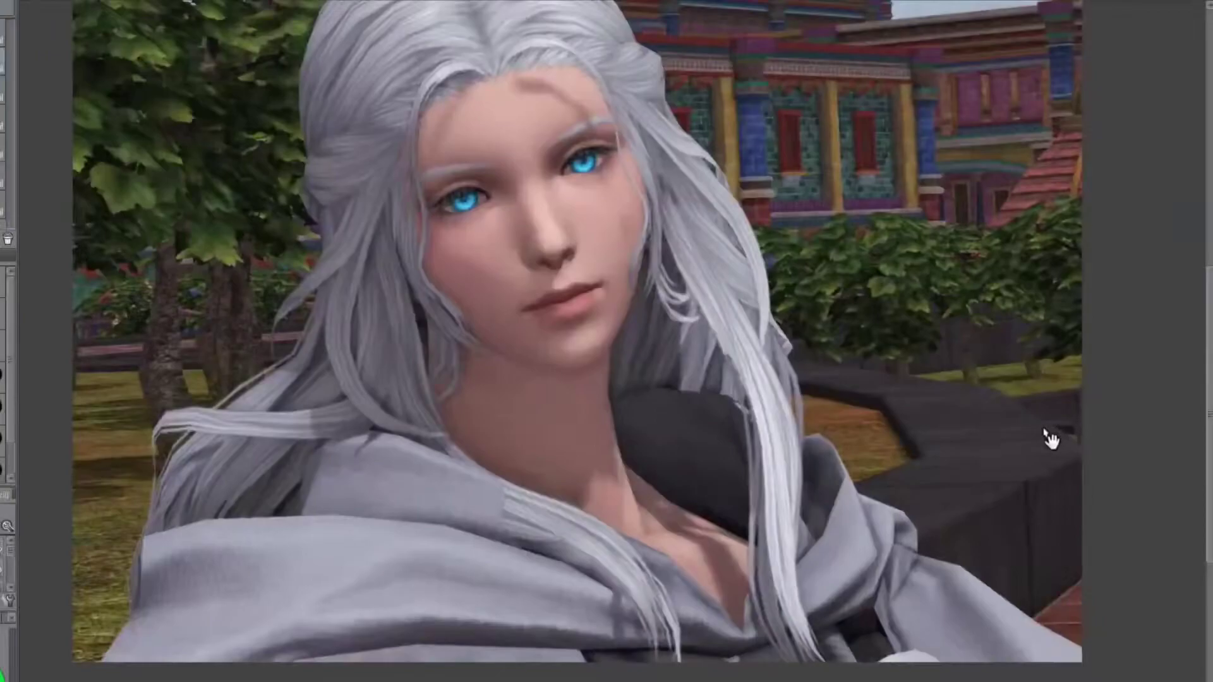
key(ctrl+Tab)
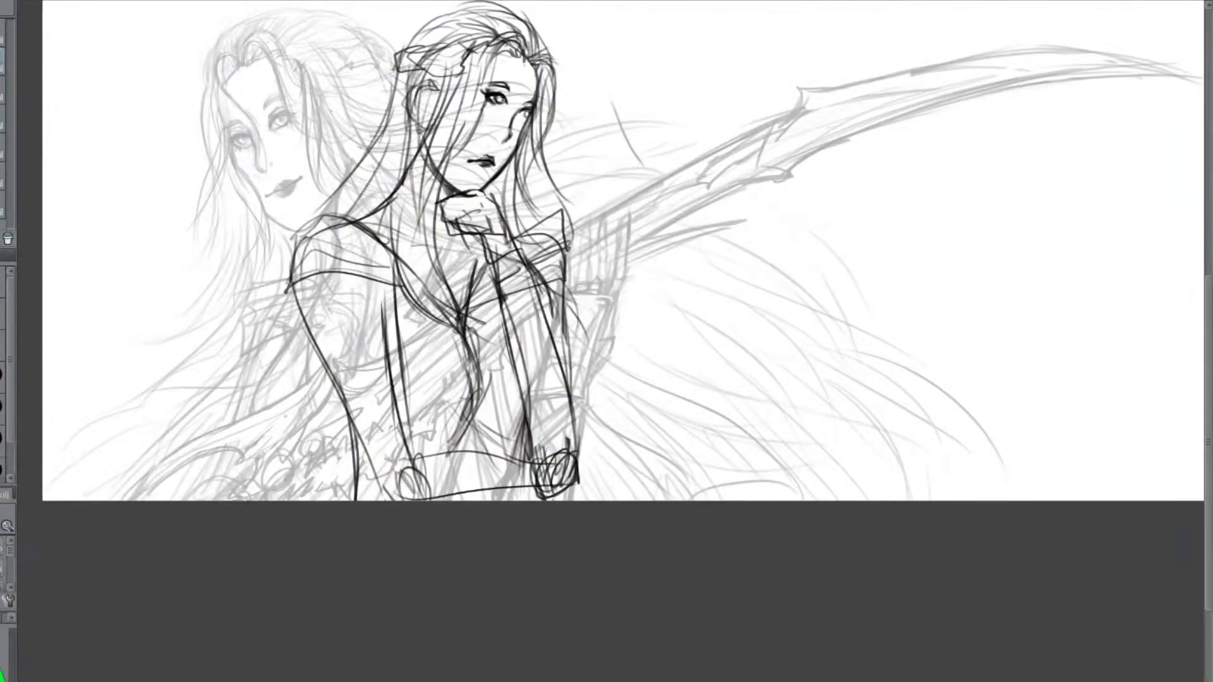
Darken the details of both eyes and thicken the hair edge above the right temple
drag(497, 95, 503, 100)
drag(520, 111, 528, 117)
mouse_move(534, 55)
mouse_down()
mouse_move(556, 66)
mouse_move(543, 136)
mouse_move(555, 54)
mouse_move(526, 61)
mouse_move(506, 51)
mouse_move(516, 51)
mouse_up()
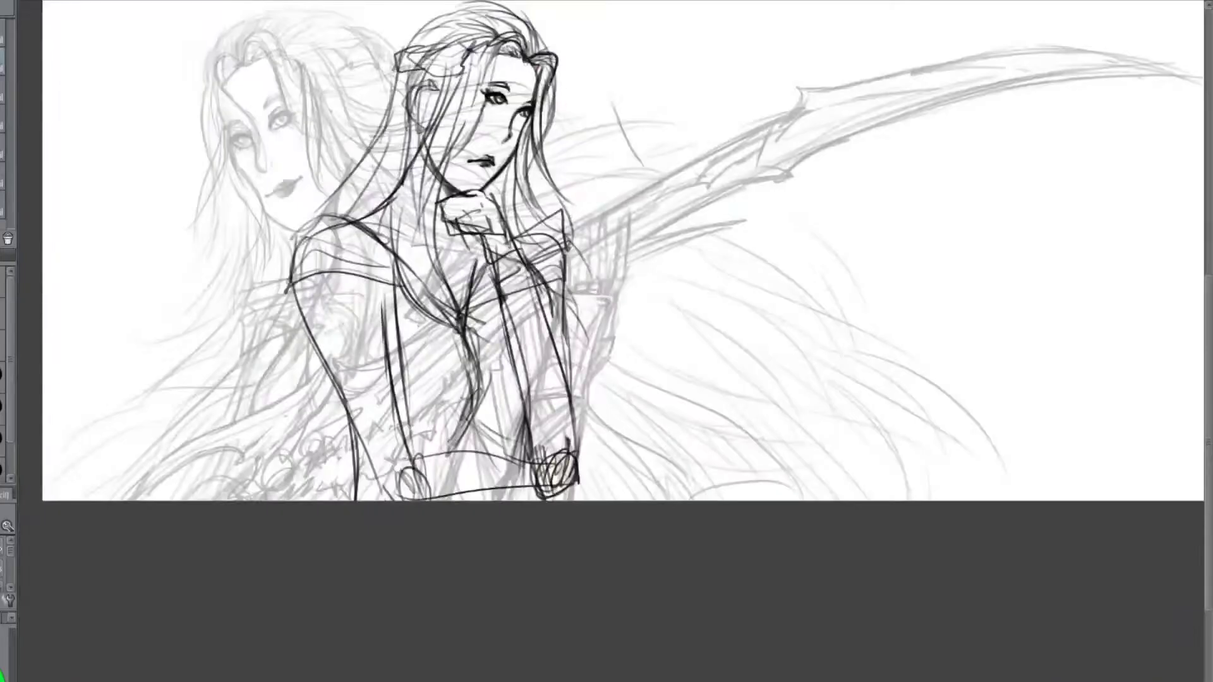
Flick the right hair lock outward at its end and darken the front strands along the left side of the face
mouse_move(539, 77)
mouse_down()
mouse_move(547, 161)
mouse_move(590, 199)
mouse_move(599, 193)
mouse_up()
drag(506, 48, 463, 156)
drag(487, 104, 436, 206)
drag(497, 43, 433, 197)
drag(487, 53, 448, 173)
drag(478, 101, 413, 218)
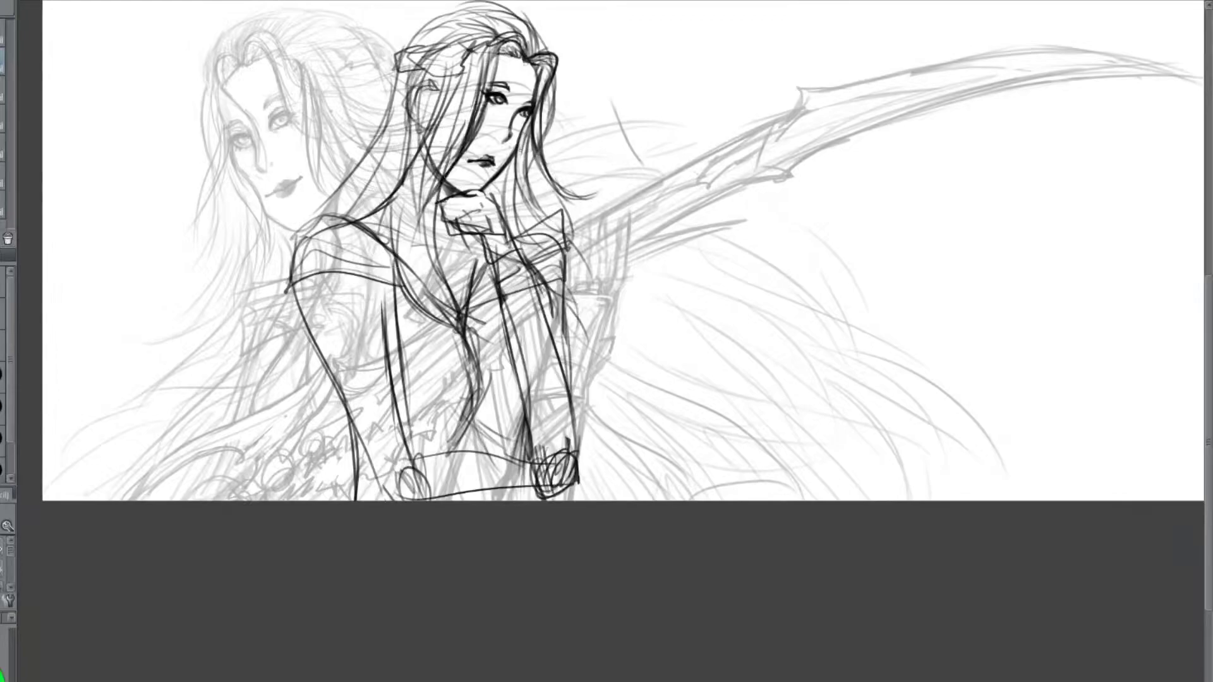
Erase the elbow construction ovals and the overlapping lines on the arms and the hand at the right elbow
mouse_move(518, 284)
mouse_down()
mouse_move(497, 199)
mouse_move(523, 239)
mouse_up()
key(e)
drag(545, 408, 510, 412)
mouse_move(509, 412)
mouse_down()
mouse_move(542, 417)
mouse_move(529, 399)
mouse_up()
drag(379, 393, 420, 429)
drag(383, 316, 404, 398)
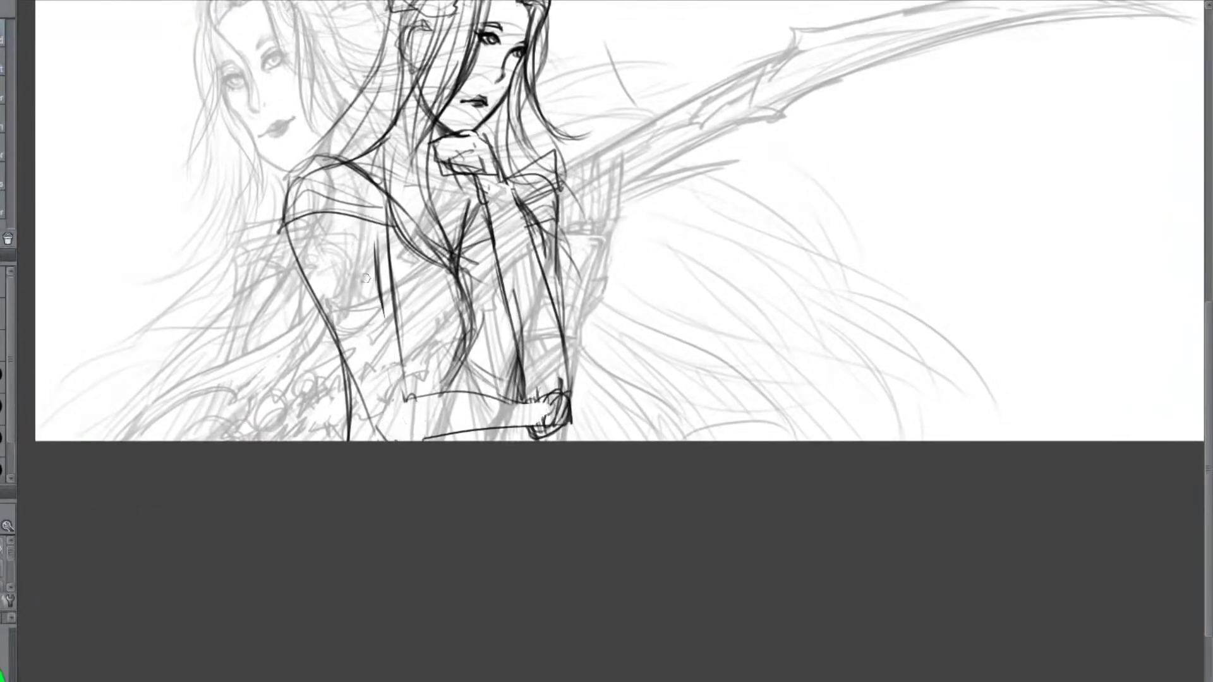
Redraw the left arm's inner contour down to the elbow bend and the forearm's upper edge across the waist
key(p)
drag(376, 242, 406, 384)
drag(384, 293, 405, 396)
drag(398, 350, 407, 401)
mouse_move(386, 398)
mouse_down()
mouse_move(442, 398)
mouse_move(406, 397)
mouse_up()
key(e)
mouse_move(442, 393)
mouse_down()
mouse_move(455, 382)
mouse_move(522, 402)
mouse_up()
key(p)
key(ctrl+z)
key(ctrl+z)
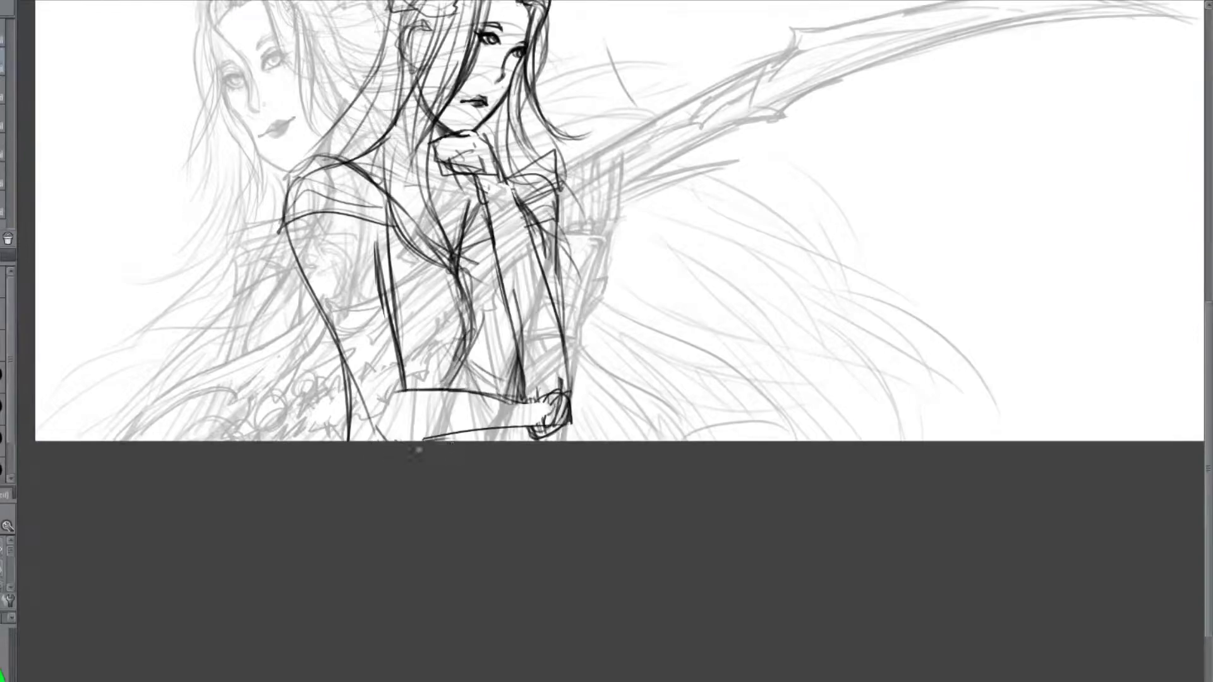
Give the left shoulder cap an angular outer edge and sketch a flowing line outward from the right arm
drag(329, 325, 380, 441)
drag(560, 68, 565, 171)
drag(281, 289, 287, 346)
mouse_move(286, 333)
mouse_down()
mouse_move(320, 323)
mouse_move(335, 289)
mouse_up()
drag(279, 287, 330, 262)
drag(562, 325, 654, 483)
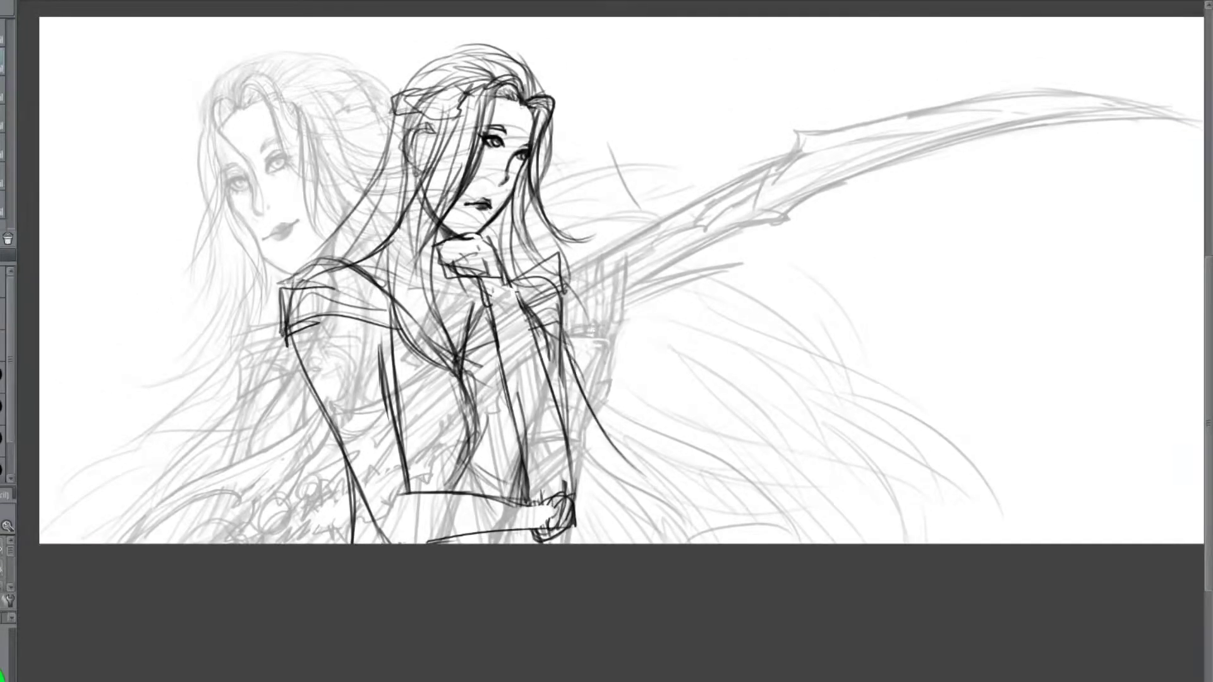
Sketch the cloak's long edges falling from both shoulders to the canvas bottom and touch up the nose
drag(601, 424, 716, 543)
drag(297, 339, 308, 497)
drag(315, 426, 277, 542)
drag(374, 496, 307, 547)
drag(389, 325, 431, 487)
mouse_move(500, 139)
mouse_down()
mouse_move(502, 151)
mouse_move(506, 137)
mouse_move(506, 147)
mouse_move(531, 144)
mouse_move(510, 165)
mouse_up()
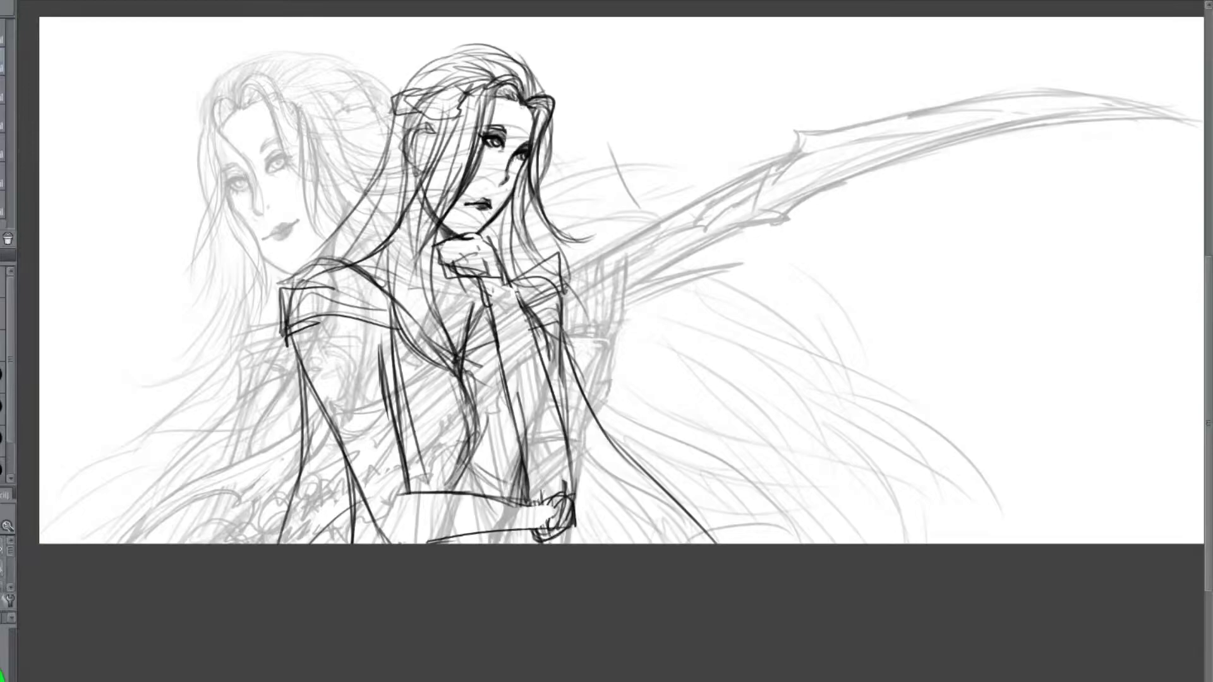
drag(523, 158, 496, 183)
Hide the blade-carrying character's sketch and erase the overlapping lines around the second figure's hand under the chin
key(Delete)
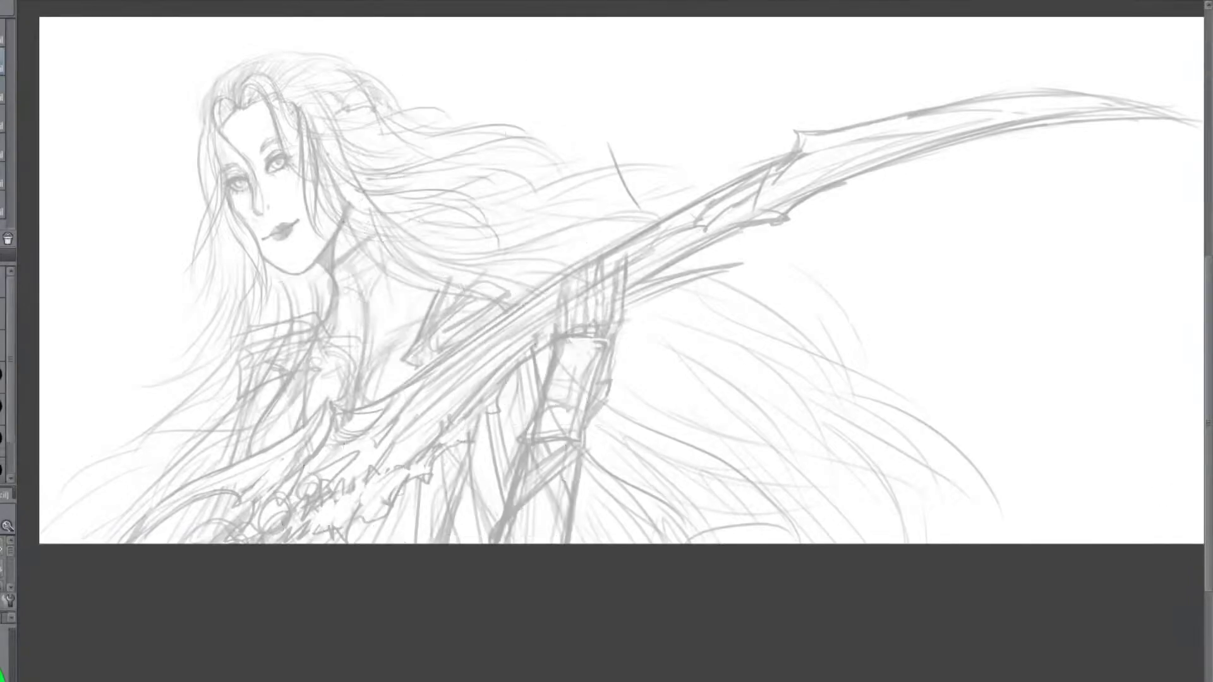
key(ctrl+z)
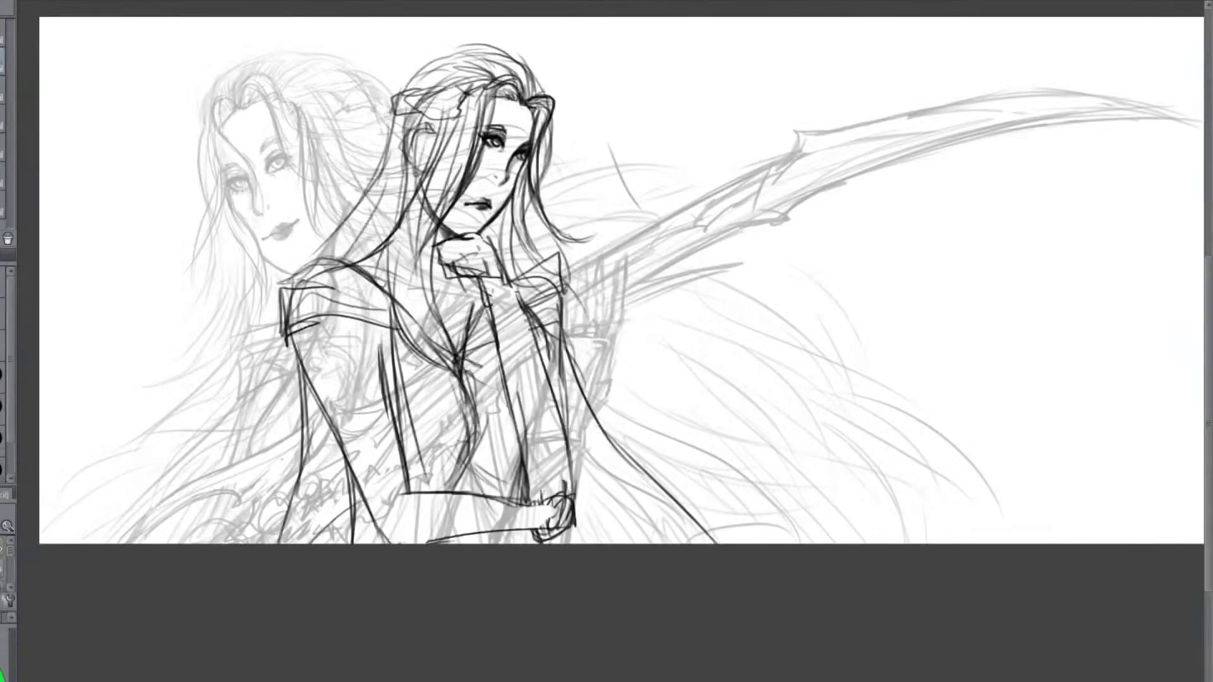
key(Delete)
key(e)
mouse_move(471, 270)
mouse_down()
mouse_move(455, 261)
mouse_move(492, 284)
mouse_move(490, 307)
mouse_move(491, 248)
mouse_up()
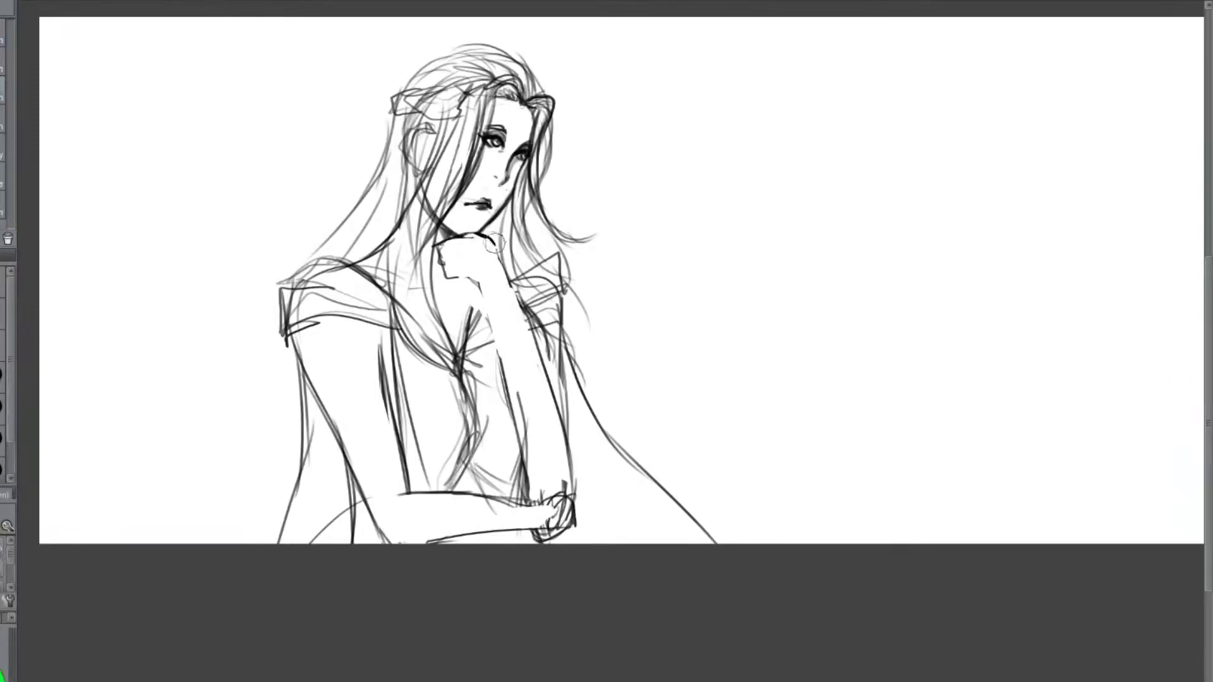
drag(495, 245, 492, 235)
Redraw the back of the propped hand as a clean contour from the chin down to the wrist
key(p)
key(p)
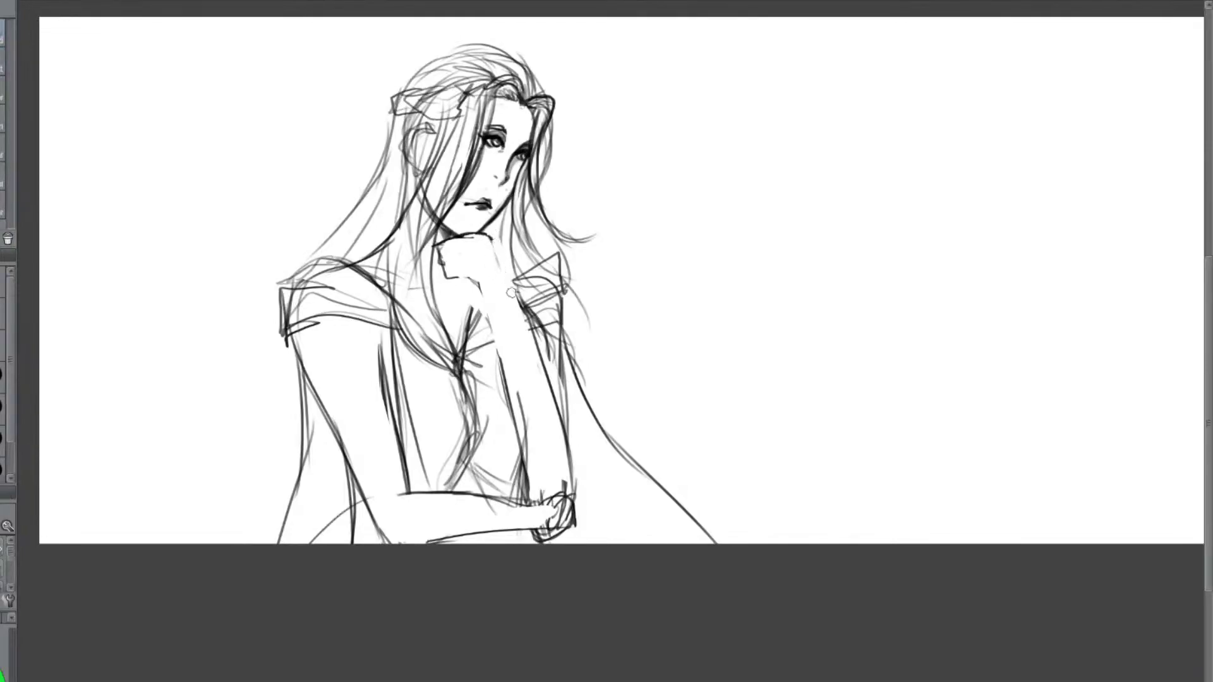
mouse_move(486, 237)
mouse_down()
mouse_move(466, 266)
mouse_move(499, 261)
mouse_up()
key(p)
drag(484, 236, 512, 281)
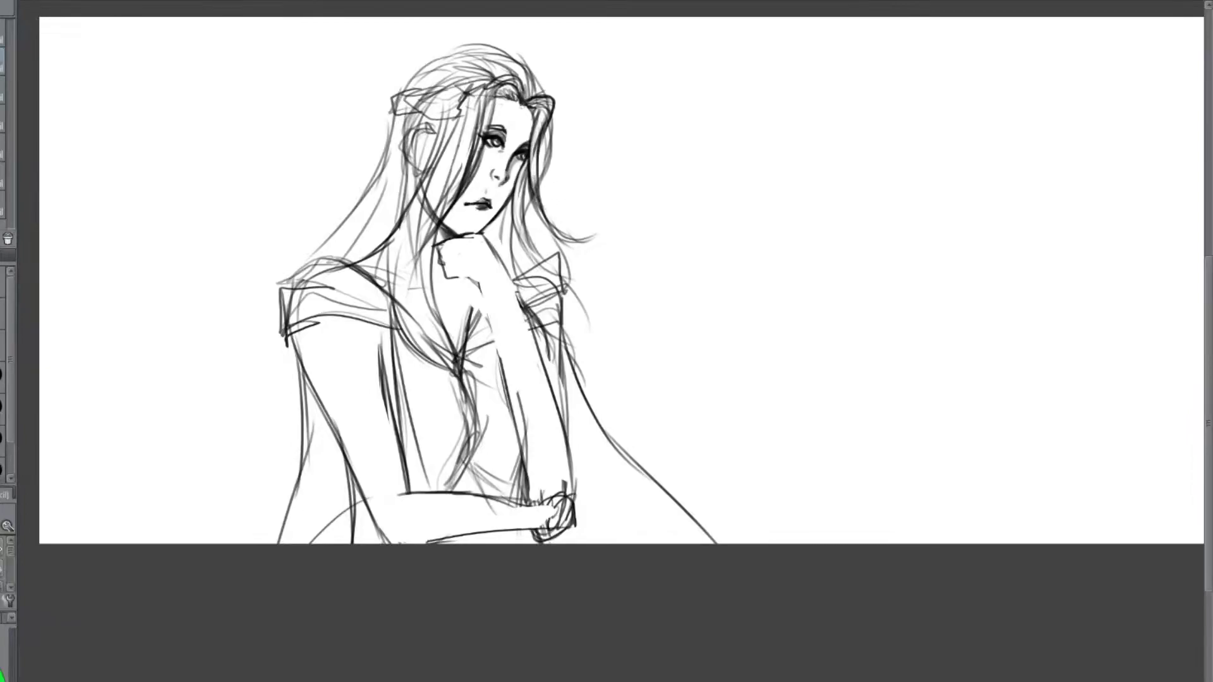
Touch up the hair beside the face and sketch long curved strands falling behind the left shoulder
mouse_move(547, 110)
mouse_down()
mouse_move(534, 176)
mouse_move(539, 109)
mouse_move(532, 133)
mouse_up()
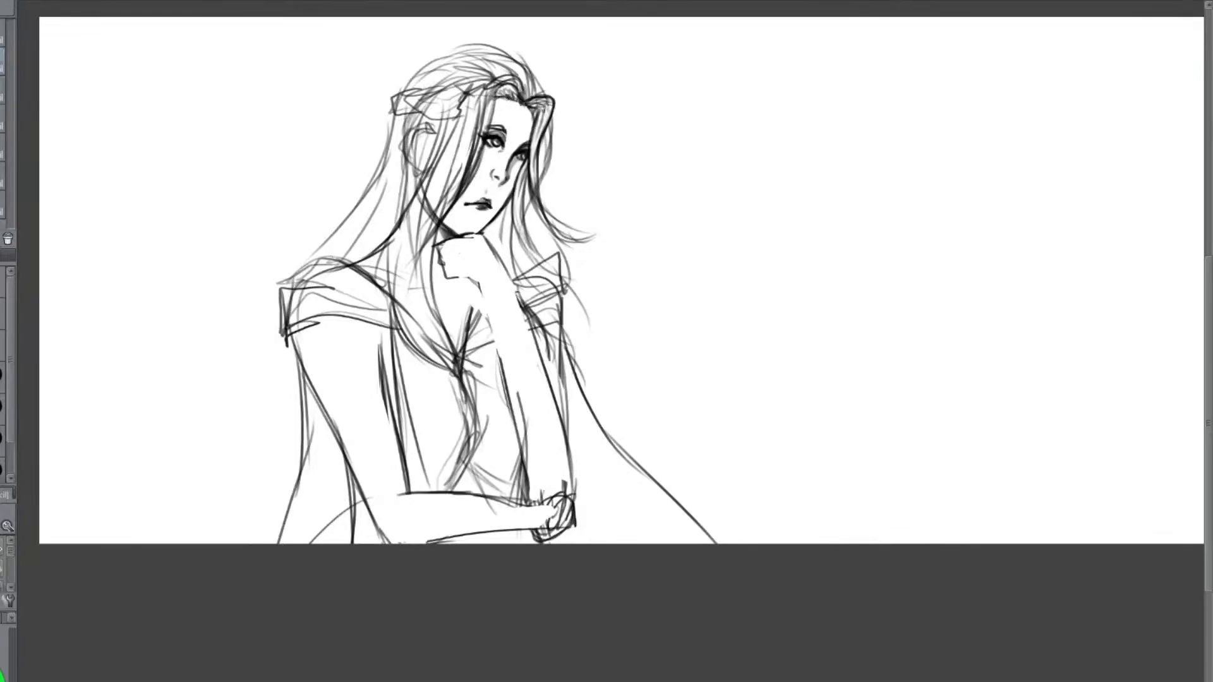
drag(563, 234, 564, 262)
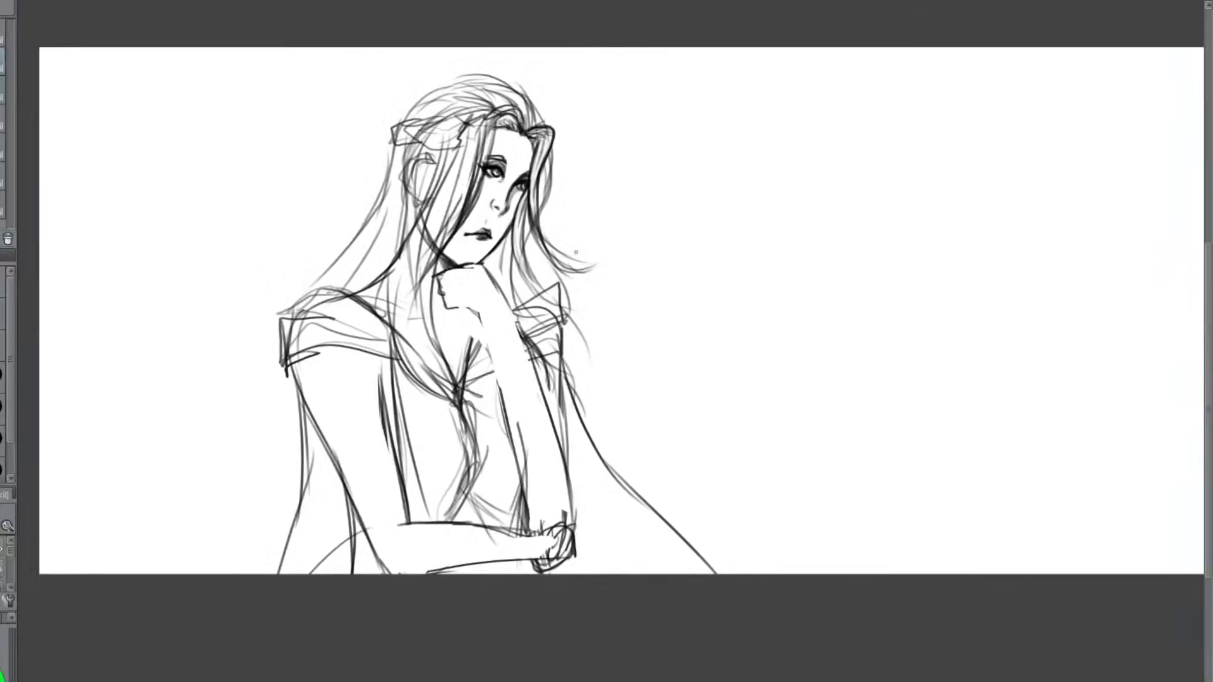
drag(332, 263, 232, 474)
mouse_move(279, 348)
mouse_down()
mouse_move(243, 538)
mouse_move(260, 571)
mouse_up()
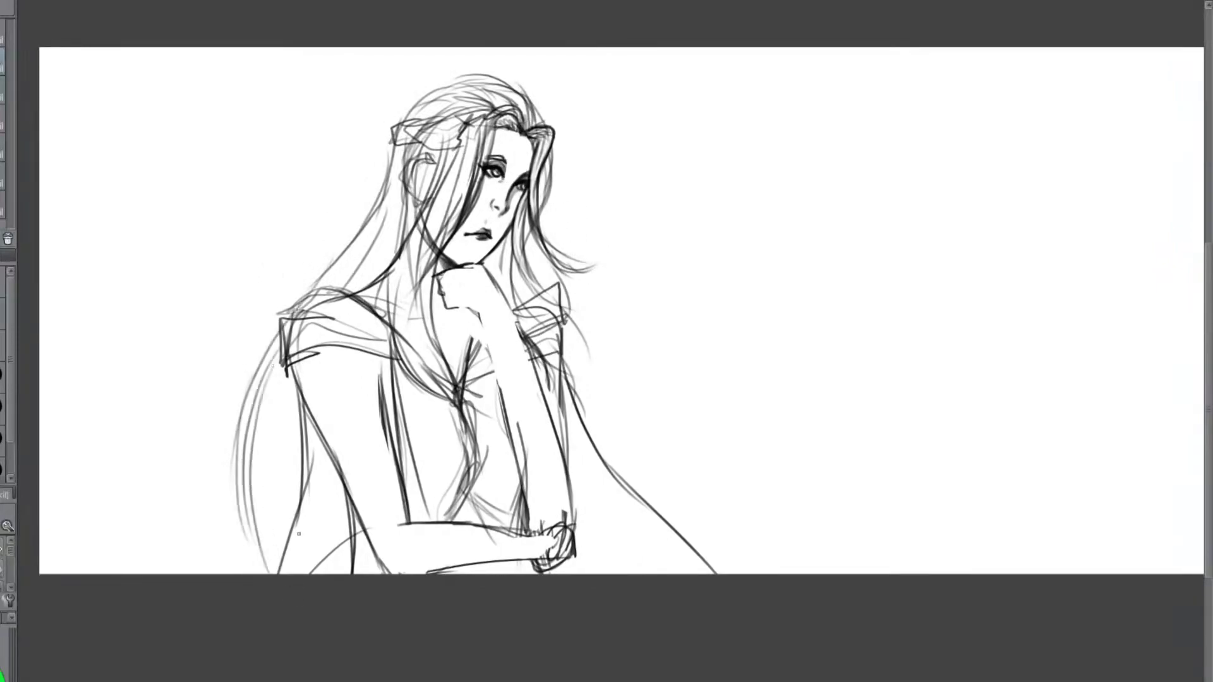
Erase the ear and the overlapping hair and neck lines beneath the braid
key(e)
drag(403, 228, 408, 361)
mouse_move(404, 211)
mouse_down()
mouse_move(413, 321)
mouse_move(412, 235)
mouse_up()
drag(415, 158, 405, 164)
mouse_move(405, 214)
mouse_down()
mouse_move(425, 180)
mouse_move(410, 155)
mouse_move(443, 129)
mouse_move(427, 136)
mouse_move(434, 115)
mouse_move(403, 248)
mouse_move(404, 264)
mouse_move(434, 183)
mouse_move(427, 350)
mouse_up()
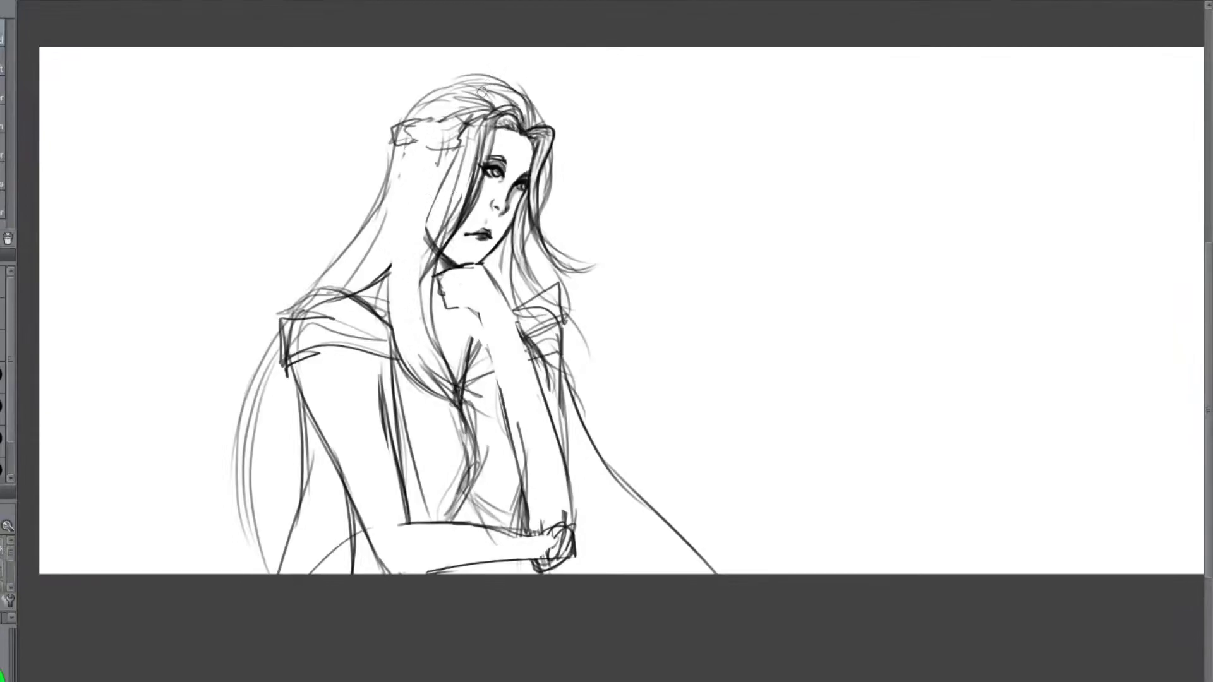
Draw a front strand from the braid past the jaw to the chest and clean up the lines it overlaps
mouse_move(461, 136)
mouse_down()
mouse_move(427, 253)
mouse_move(431, 323)
mouse_up()
drag(432, 216, 454, 430)
key(e)
drag(421, 265, 445, 382)
drag(426, 313, 447, 387)
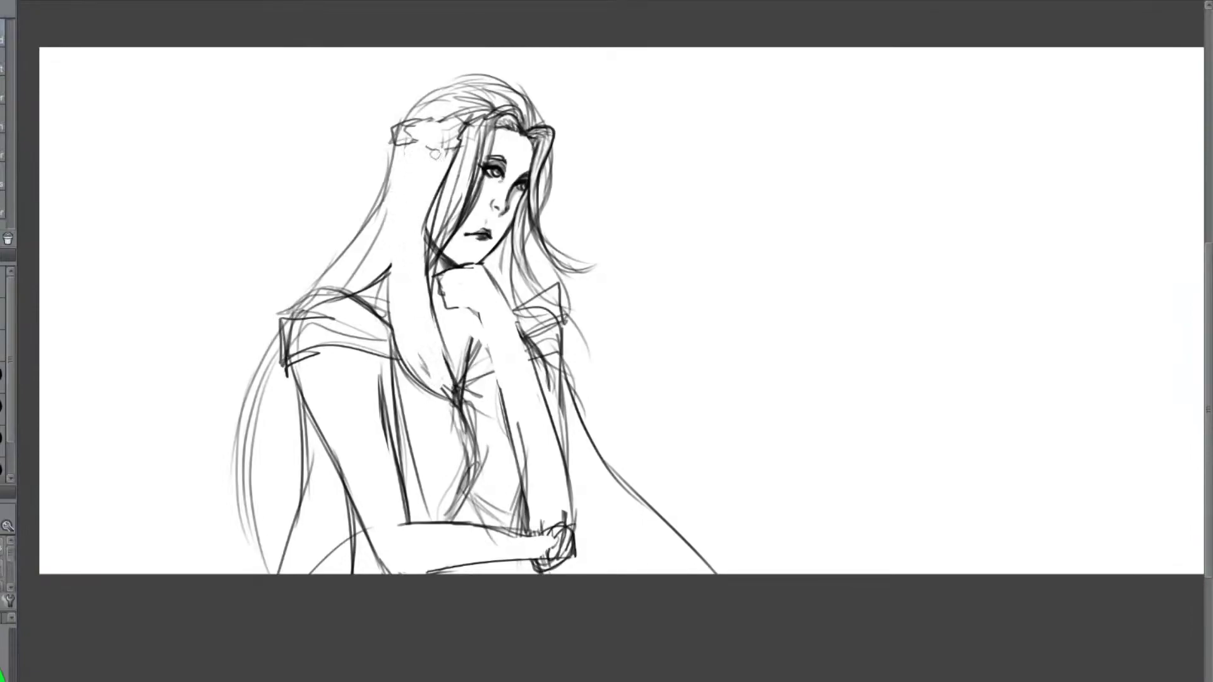
Sketch the main strands of a long front lock flowing from beneath the braid over the chest
key(p)
drag(413, 151, 380, 313)
key(ctrl+z)
mouse_move(414, 179)
mouse_down()
mouse_move(386, 316)
mouse_move(417, 374)
mouse_up()
drag(403, 284, 450, 385)
mouse_move(414, 344)
mouse_down()
mouse_move(437, 373)
mouse_move(452, 473)
mouse_up()
drag(462, 411, 451, 475)
key(e)
drag(446, 381, 459, 417)
key(ctrl+z)
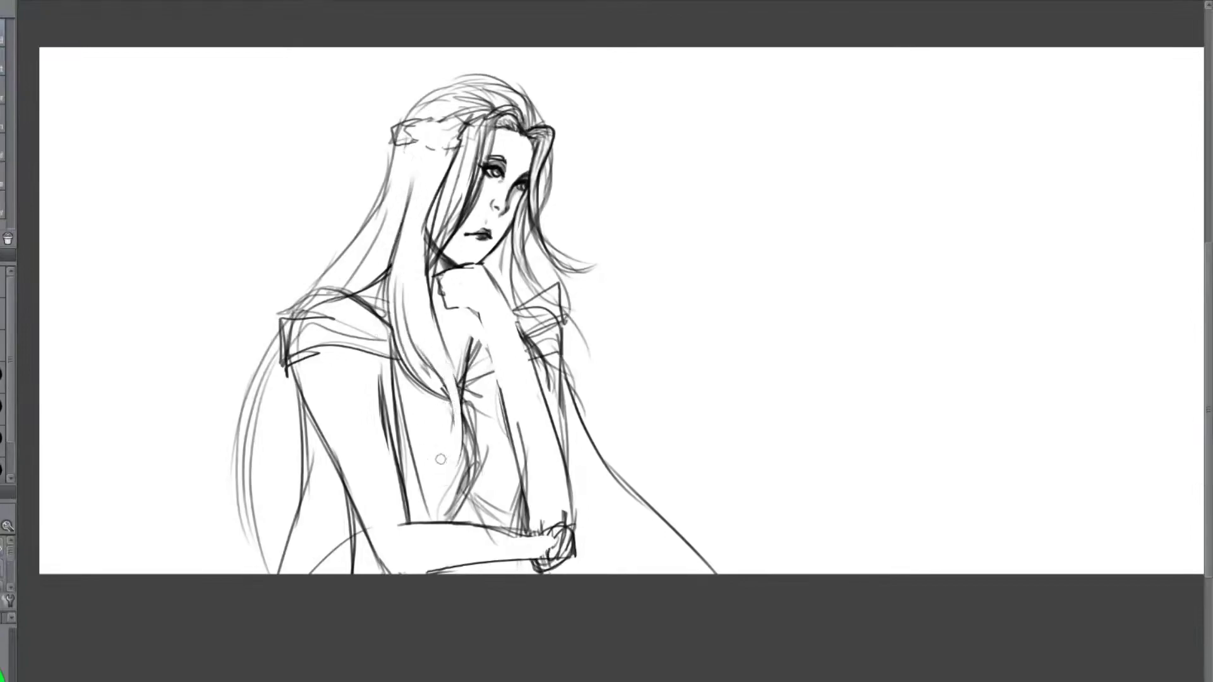
Thicken the front lock with inner strands and taper its tip down toward the waist
drag(407, 306, 453, 471)
drag(443, 344, 462, 484)
drag(425, 167, 432, 300)
drag(429, 248, 454, 383)
key(ctrl+z)
key(ctrl+z)
drag(426, 181, 432, 294)
drag(421, 209, 459, 411)
drag(414, 277, 451, 460)
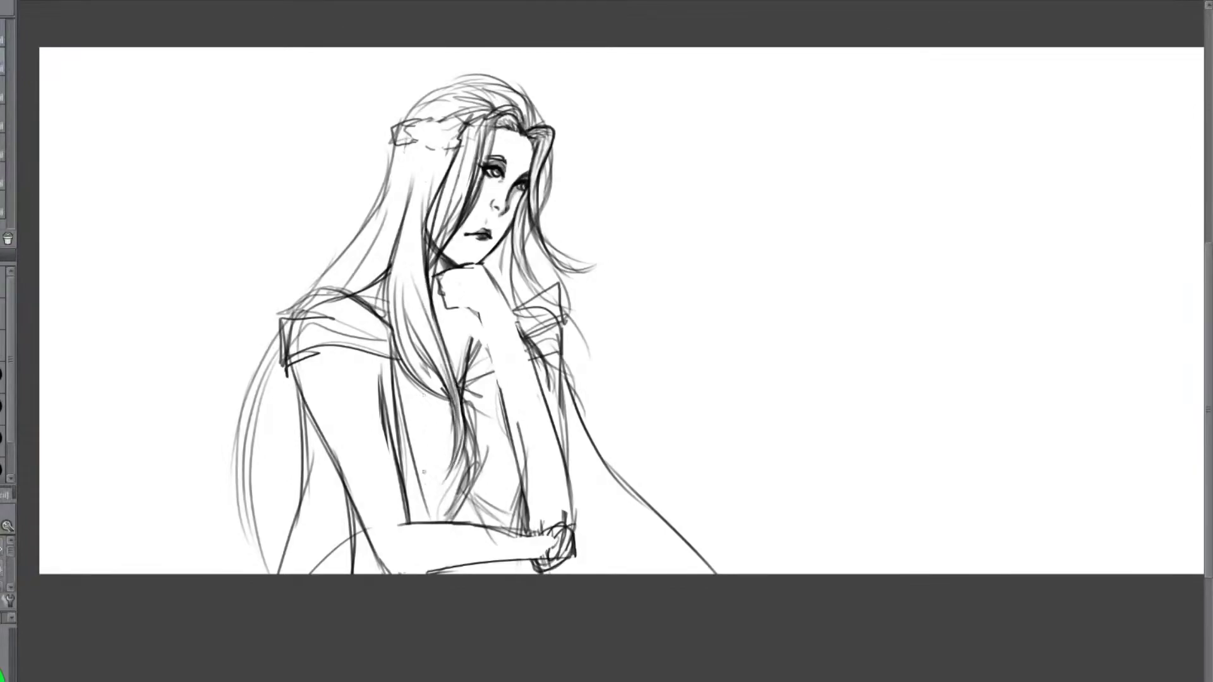
drag(423, 147, 400, 227)
mouse_move(424, 147)
mouse_down()
mouse_move(389, 282)
mouse_move(400, 287)
mouse_up()
key(ctrl+z)
key(ctrl+z)
key(ctrl+z)
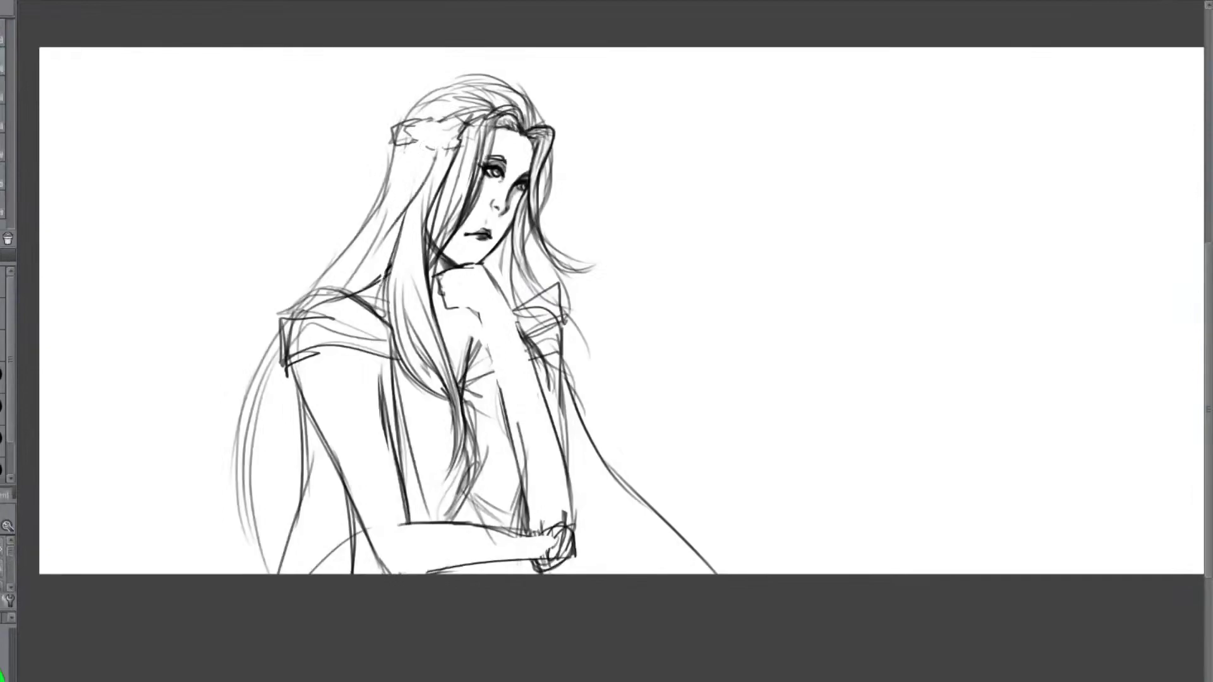
Sweep back-hair strands outward over the left shoulder and add darker strands running down into the front lock
drag(394, 221, 341, 276)
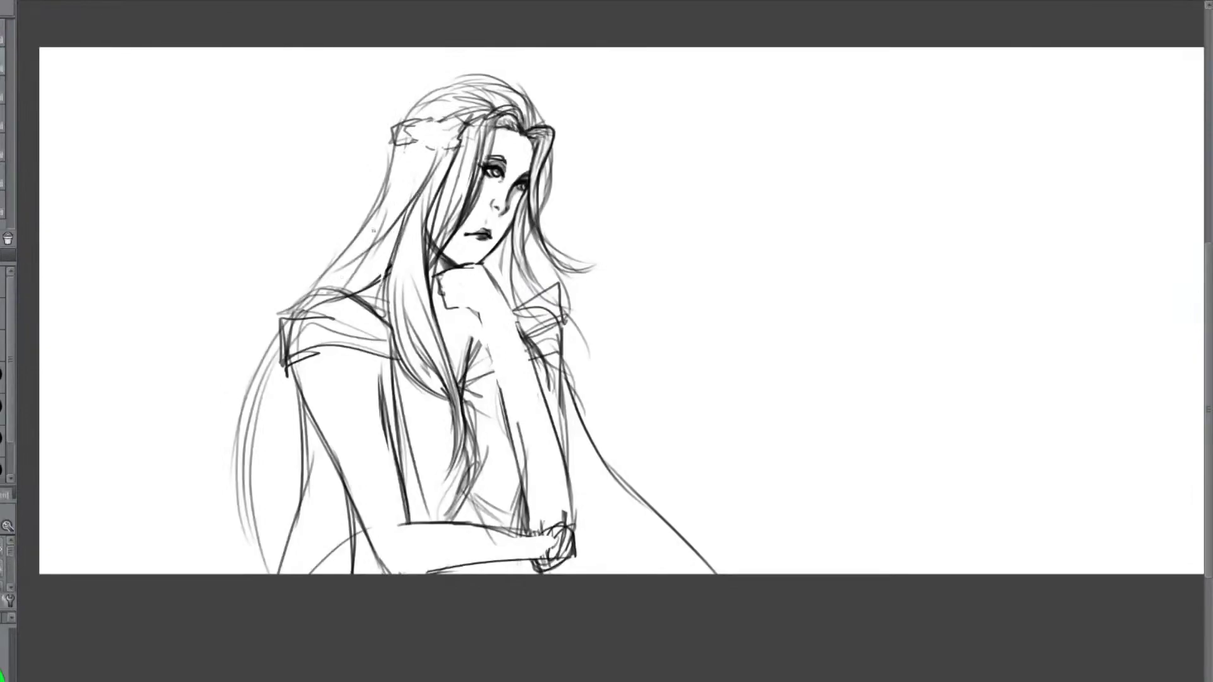
drag(412, 195, 335, 272)
mouse_move(380, 242)
mouse_down()
mouse_move(282, 282)
mouse_move(351, 274)
mouse_up()
key(ctrl+z)
key(ctrl+z)
mouse_move(403, 217)
mouse_down()
mouse_move(306, 273)
mouse_move(233, 347)
mouse_move(393, 250)
mouse_move(316, 280)
mouse_up()
key(ctrl+z)
mouse_move(398, 229)
mouse_down()
mouse_move(216, 365)
mouse_move(368, 248)
mouse_move(274, 302)
mouse_move(291, 288)
mouse_up()
key(ctrl+z)
drag(438, 148, 382, 251)
mouse_move(436, 174)
mouse_down()
mouse_move(407, 310)
mouse_move(424, 344)
mouse_up()
mouse_move(426, 193)
mouse_down()
mouse_move(420, 340)
mouse_move(527, 487)
mouse_up()
Erase the raised forearm, the elbow and the hand gripping it
key(e)
drag(504, 303, 564, 486)
mouse_move(514, 415)
mouse_down()
mouse_move(544, 473)
mouse_move(561, 470)
mouse_move(495, 564)
mouse_up()
mouse_move(521, 514)
mouse_down()
mouse_move(535, 542)
mouse_move(523, 572)
mouse_move(572, 531)
mouse_up()
key(p)
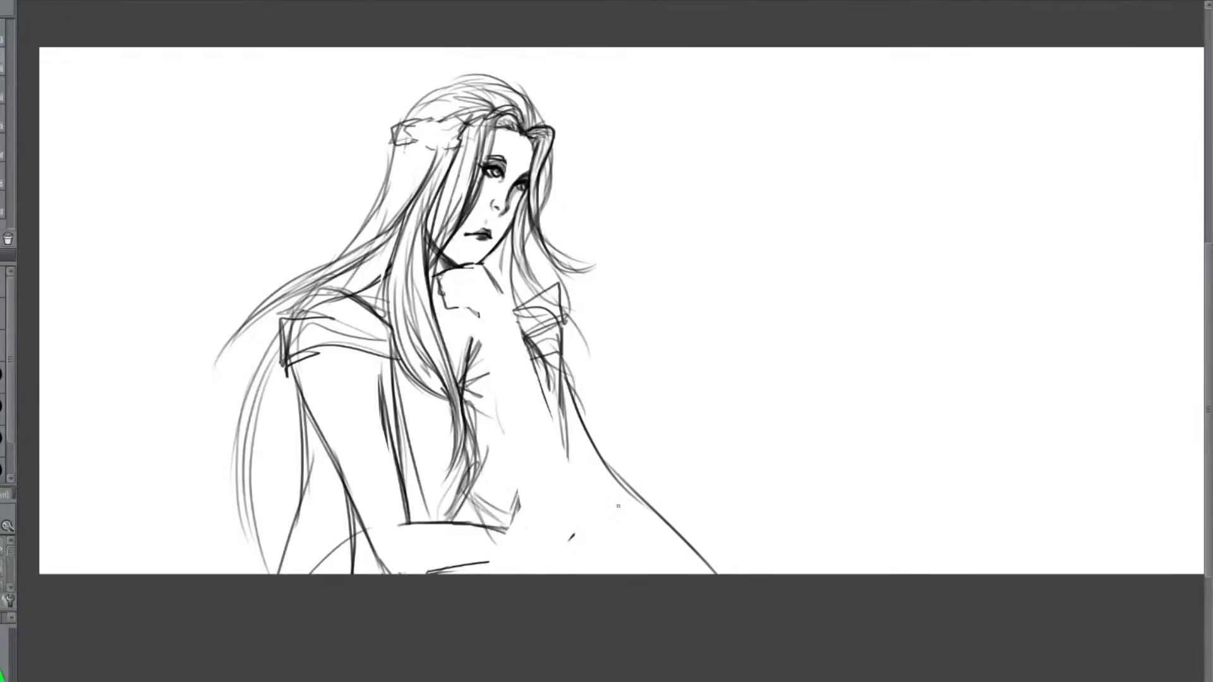
Sketch the wrist edges under the propped hand and move the figure right, away from the blade-carrying character's face
drag(479, 316, 488, 346)
drag(503, 291, 518, 328)
drag(484, 329, 494, 346)
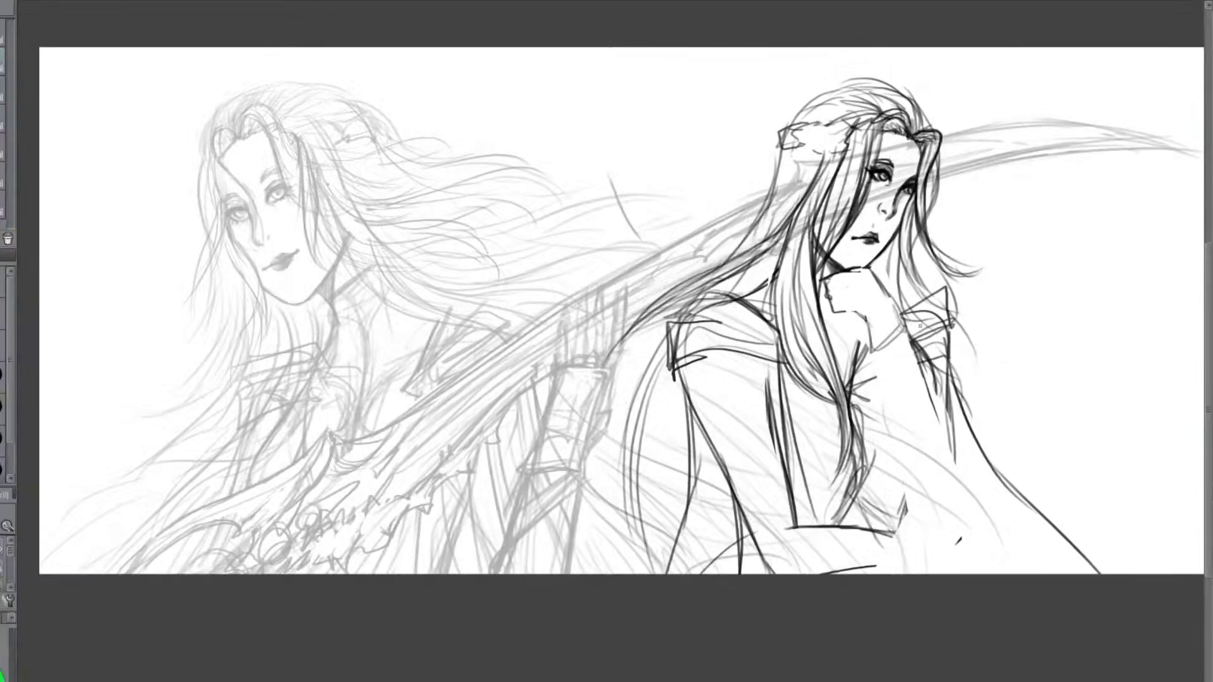
Add finger lines to the propped hand and redraw the raised forearm with a cuff band near the elbow
mouse_move(850, 271)
mouse_down()
mouse_move(849, 312)
mouse_move(835, 284)
mouse_move(837, 298)
mouse_up()
mouse_move(831, 300)
mouse_down()
mouse_move(836, 317)
mouse_move(897, 309)
mouse_move(886, 444)
mouse_up()
key(ctrl+z)
drag(871, 356, 891, 473)
drag(893, 484, 946, 451)
drag(917, 351, 949, 451)
drag(948, 449, 885, 483)
drag(895, 485, 926, 477)
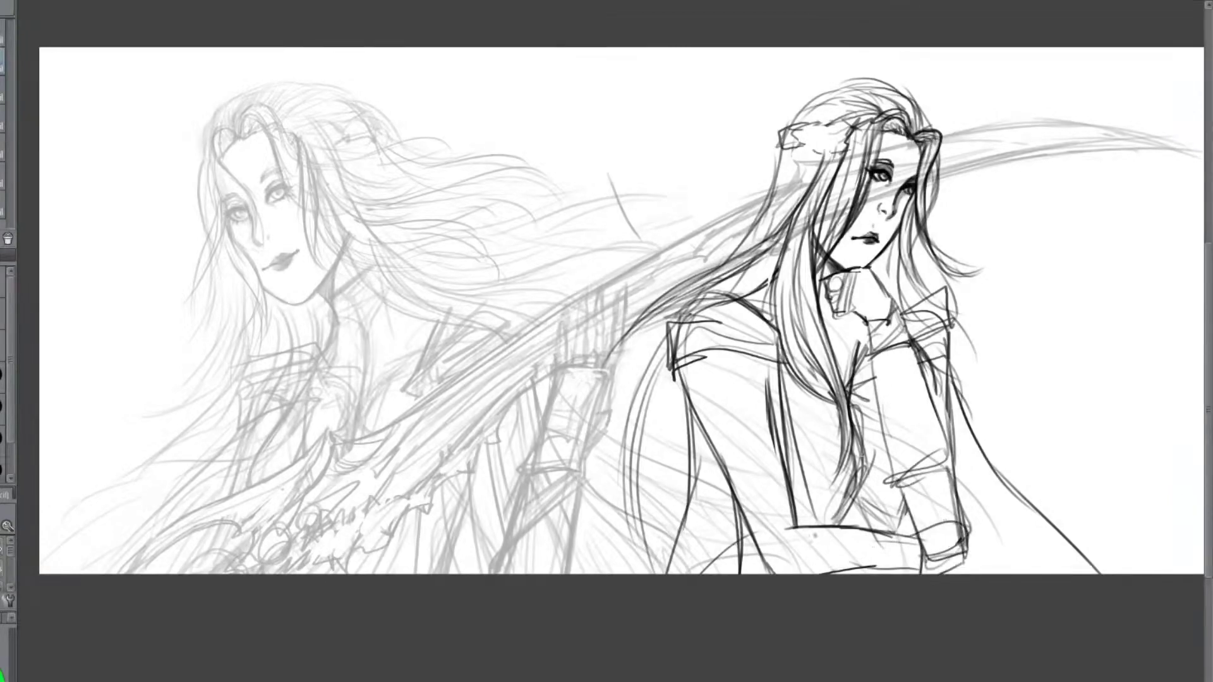
Redraw the crossed forearm's upper and lower edges, with a vertical cuff line and a firmer end at the elbow
drag(810, 530, 809, 574)
mouse_move(810, 534)
mouse_down()
mouse_move(812, 585)
mouse_move(935, 538)
mouse_up()
drag(890, 574, 948, 568)
drag(965, 538, 963, 562)
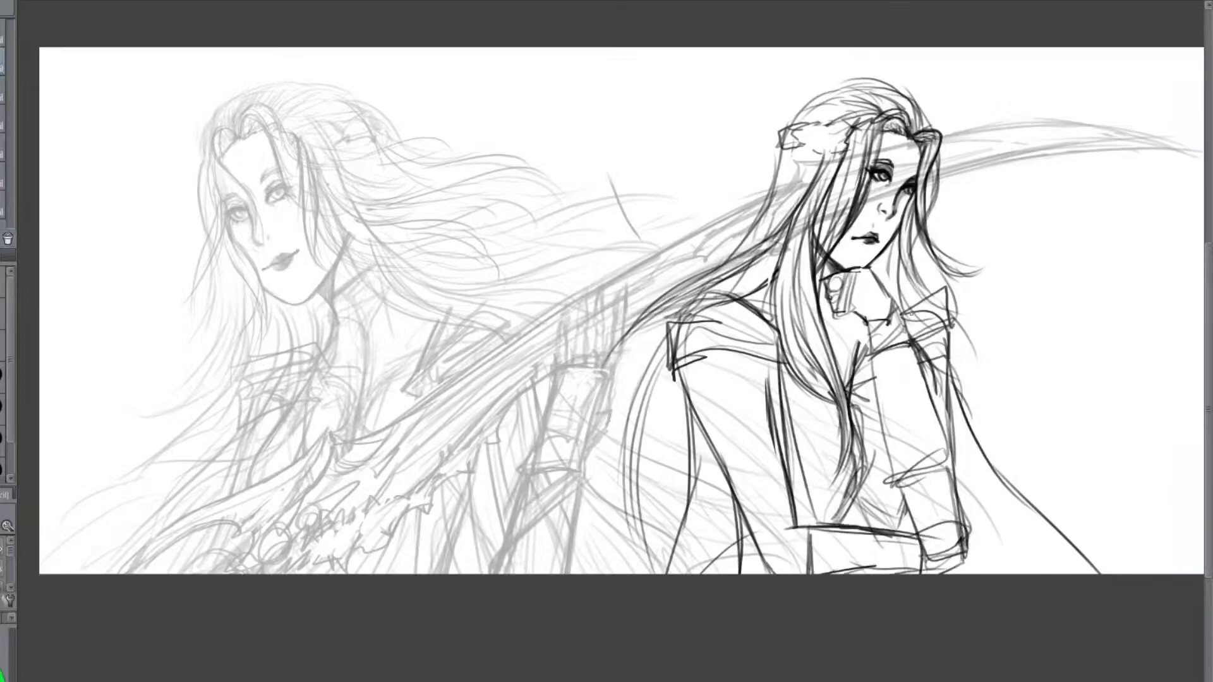
Move the figure back toward the canvas centre without the other character showing, and redraw the bodice seams down to the crossed forearm
mouse_move(847, 354)
mouse_down()
mouse_move(591, 314)
mouse_move(581, 355)
mouse_up()
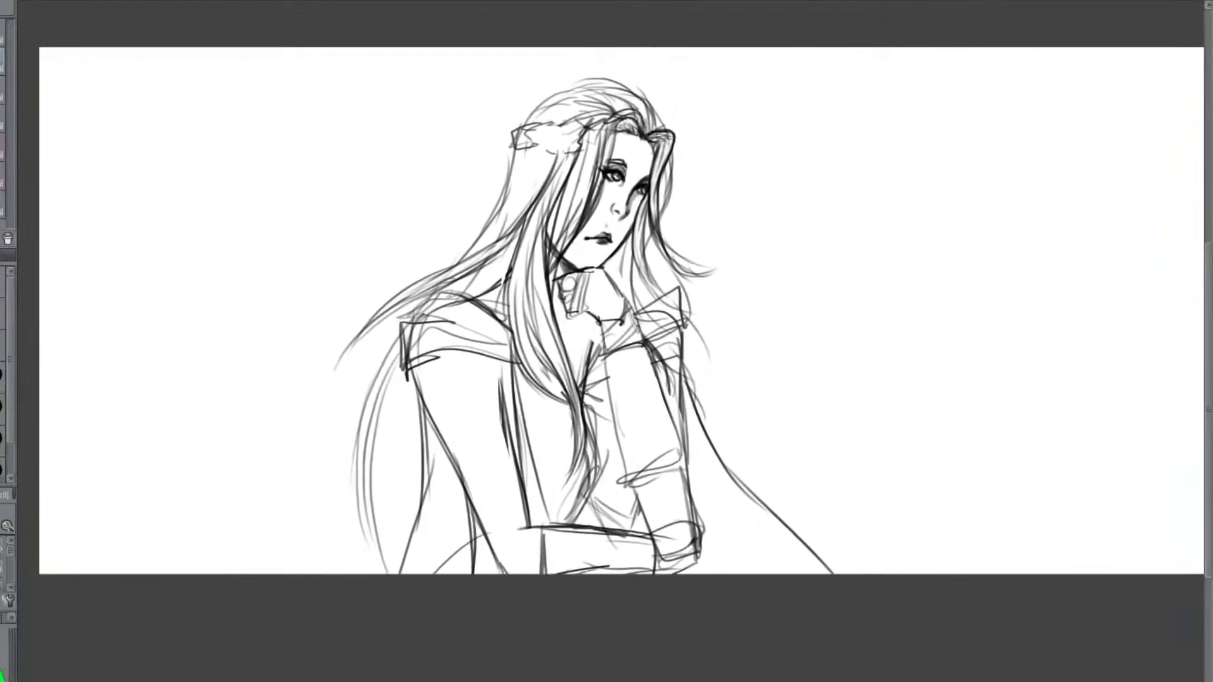
key(e)
mouse_move(535, 529)
mouse_down()
mouse_move(499, 377)
mouse_move(537, 523)
mouse_up()
key(p)
drag(513, 405, 542, 525)
drag(527, 468, 540, 526)
drag(518, 526, 540, 526)
drag(496, 463, 537, 523)
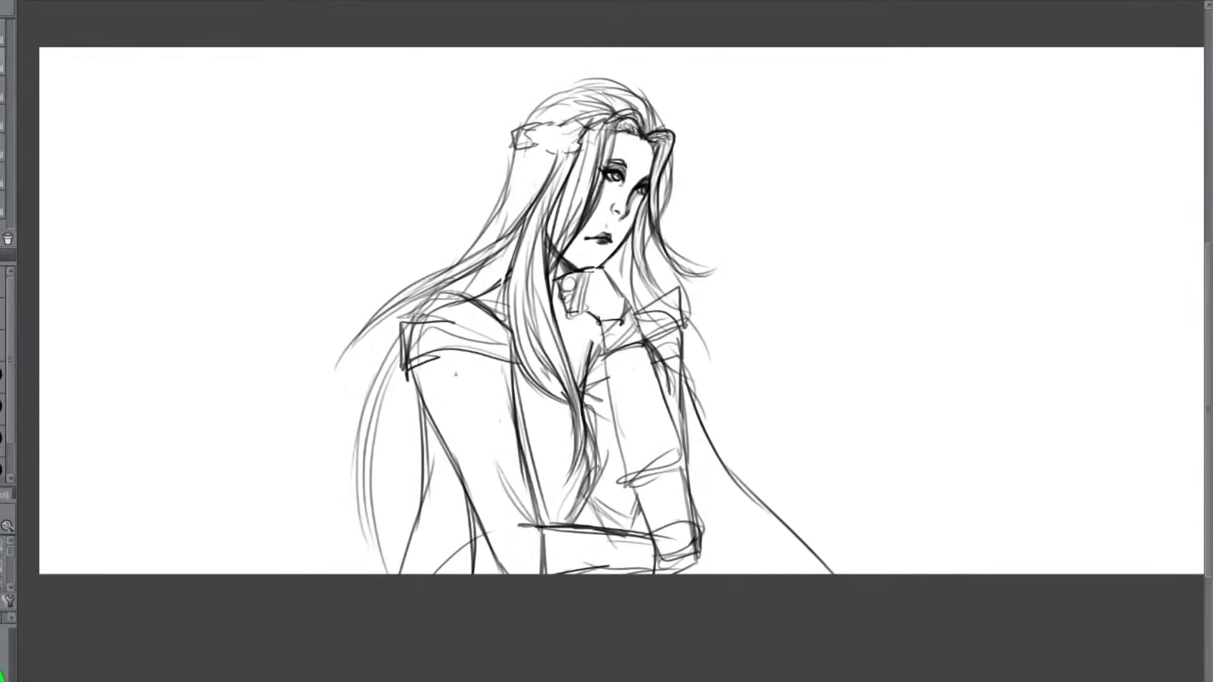
Erase the left upper arm's contours and redraw the vertical garment line beside the front lock
mouse_move(421, 385)
mouse_down()
mouse_move(464, 491)
mouse_move(449, 517)
mouse_move(475, 515)
mouse_move(476, 555)
mouse_move(471, 535)
mouse_up()
key(e)
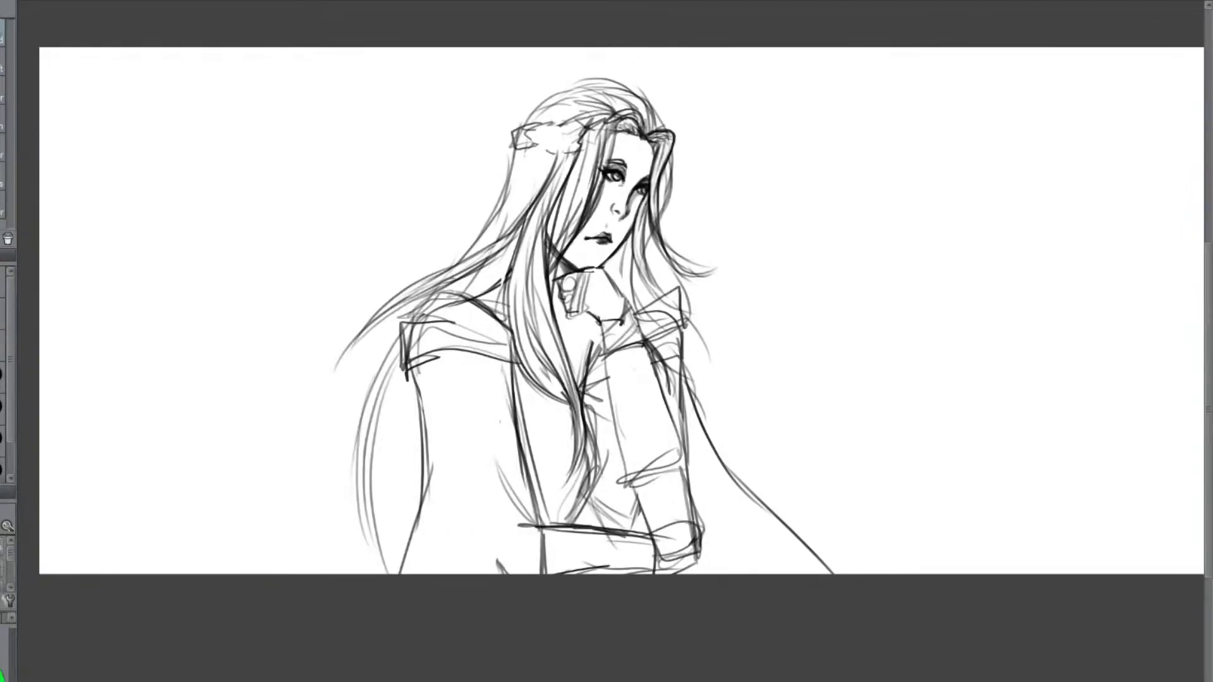
drag(514, 364, 522, 513)
key(ctrl+z)
key(ctrl+z)
mouse_move(532, 383)
mouse_down()
mouse_move(553, 521)
mouse_move(534, 522)
mouse_move(518, 499)
mouse_move(505, 415)
mouse_move(523, 505)
mouse_up()
key(e)
key(p)
Draw draped cloak folds over the left arm from the shoulder cap to the canvas bottom, with shading near the elbow
drag(484, 373, 486, 409)
drag(486, 432, 537, 528)
mouse_move(483, 395)
mouse_down()
mouse_move(538, 522)
mouse_move(523, 574)
mouse_up()
drag(502, 536, 518, 574)
drag(455, 385, 506, 574)
drag(444, 436, 466, 574)
mouse_move(437, 463)
mouse_down()
mouse_move(448, 573)
mouse_move(417, 573)
mouse_up()
drag(473, 426, 504, 547)
mouse_move(474, 450)
mouse_down()
mouse_move(479, 494)
mouse_move(489, 467)
mouse_move(502, 490)
mouse_move(505, 474)
mouse_up()
drag(447, 386, 437, 506)
Close the left shoulder cap's lower band and shade the hair beside the neck
drag(403, 363, 424, 383)
mouse_move(420, 378)
mouse_down()
mouse_move(509, 374)
mouse_move(478, 373)
mouse_up()
drag(510, 239, 486, 309)
drag(505, 251, 494, 311)
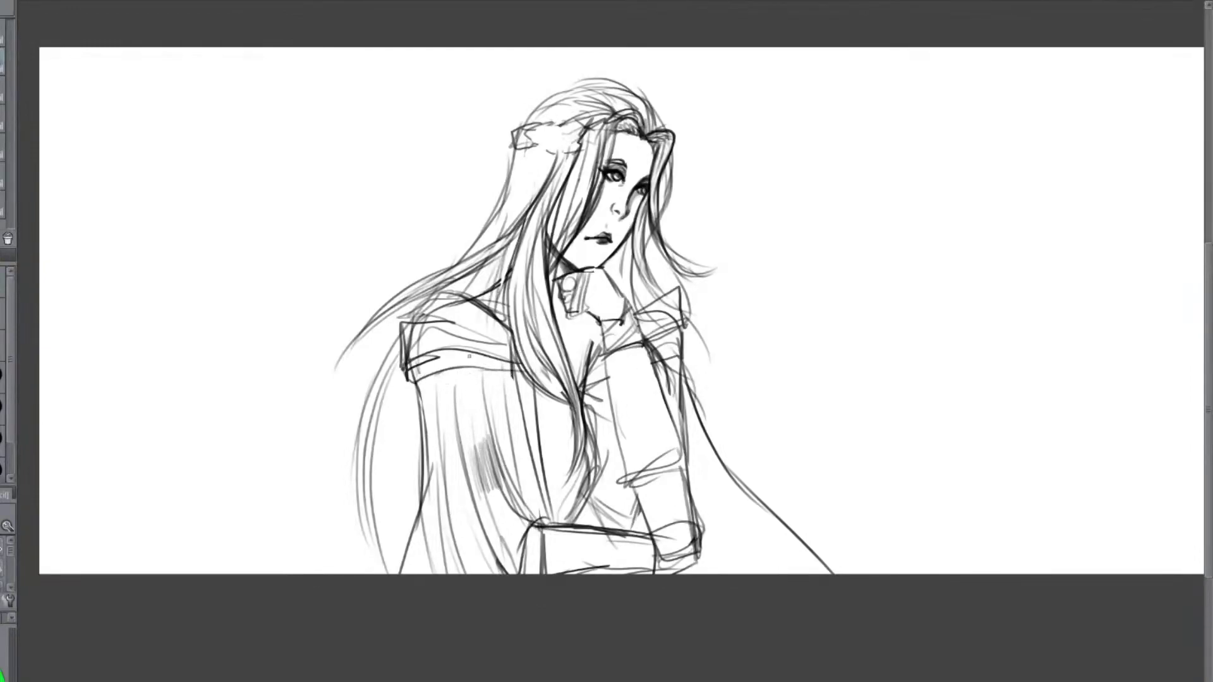
Fill the back hair with strands from the braid and extend long curved ones outward behind the left shoulder
drag(524, 148, 473, 242)
drag(538, 166, 465, 269)
mouse_move(539, 164)
mouse_down()
mouse_move(502, 236)
mouse_move(348, 437)
mouse_up()
drag(417, 303, 321, 516)
drag(387, 370, 335, 534)
drag(362, 447, 352, 537)
drag(376, 492, 342, 572)
mouse_move(395, 369)
mouse_down()
mouse_move(374, 570)
mouse_move(401, 562)
mouse_up()
drag(389, 391, 402, 545)
drag(403, 379, 415, 541)
key(ctrl+z)
key(ctrl+z)
key(ctrl+z)
key(ctrl+z)
key(ctrl+z)
key(ctrl+z)
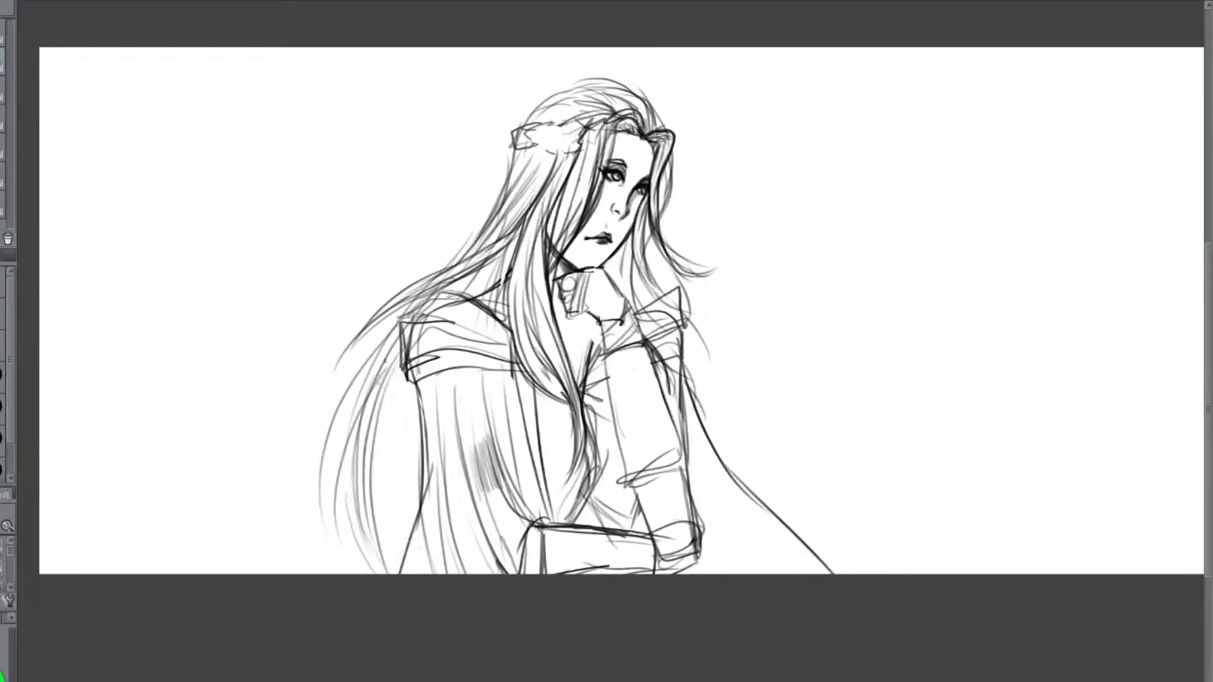
Shade the hair between the outer strands and the cloak's left edge, and the hair behind the propped hand
drag(392, 382, 388, 562)
drag(408, 395, 417, 441)
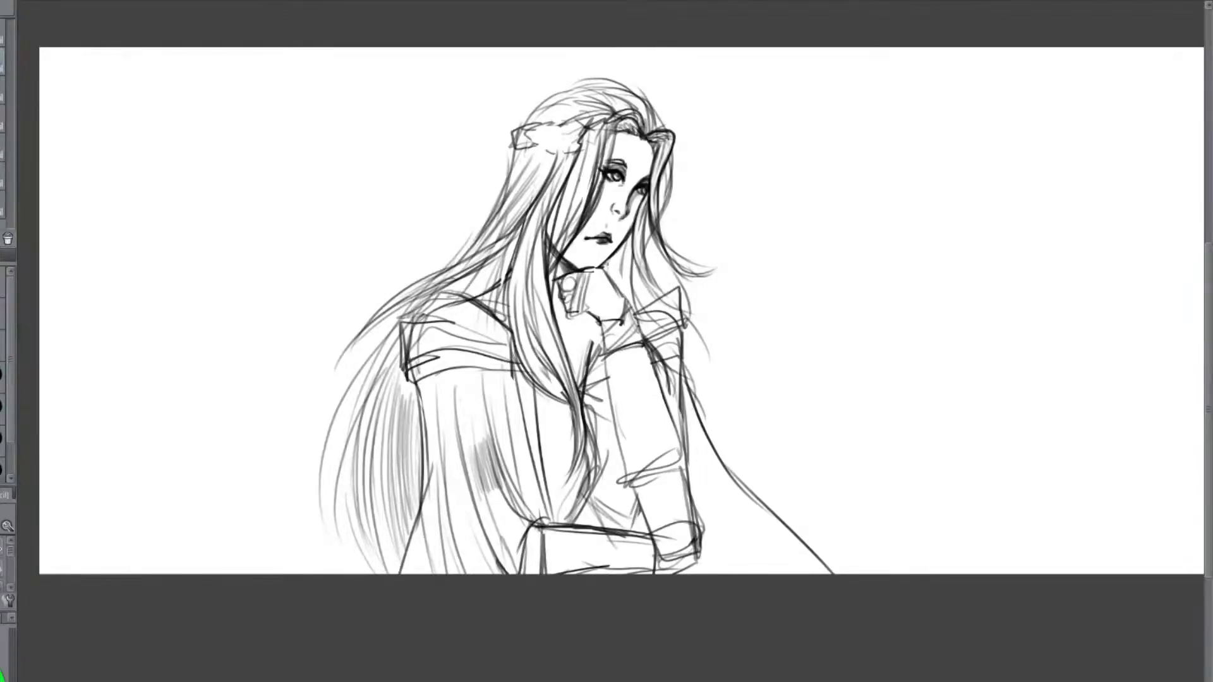
drag(610, 258, 619, 291)
drag(622, 246, 629, 305)
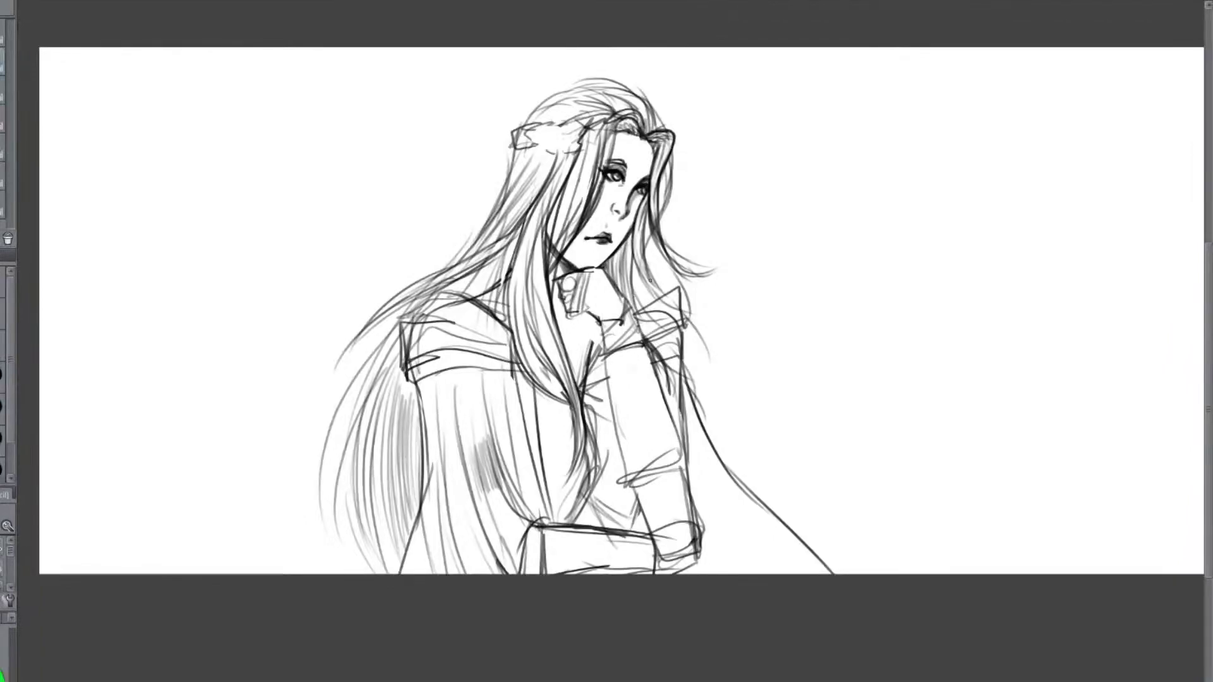
Sketch long hair strands sweeping from behind the right shoulder outward along the cloak's right edge
mouse_move(690, 335)
mouse_down()
mouse_move(806, 463)
mouse_move(819, 499)
mouse_up()
drag(750, 418, 814, 537)
drag(696, 395, 822, 497)
drag(761, 465, 846, 567)
drag(693, 393, 799, 487)
drag(712, 428, 814, 503)
drag(780, 519, 820, 554)
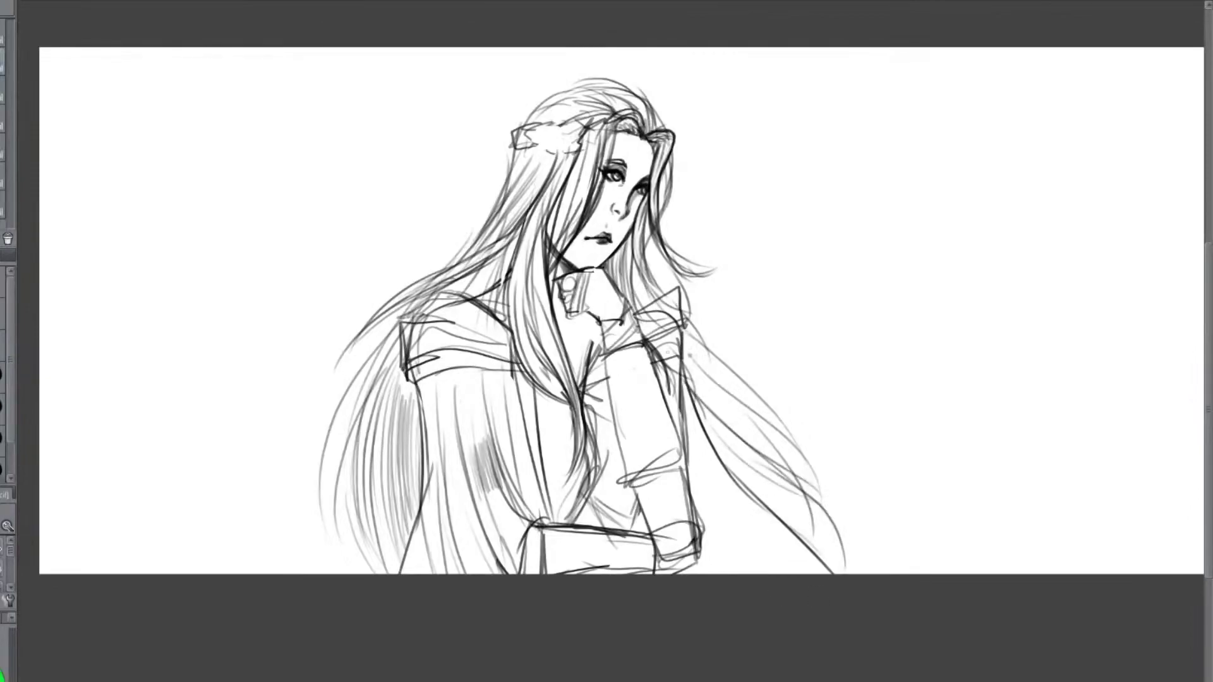
Add fold lines along the raised forearm and fill the cloak area beside the elbow with flowing strands
drag(611, 366, 641, 510)
drag(659, 369, 698, 514)
drag(689, 446, 752, 561)
drag(692, 414, 736, 537)
drag(713, 561, 723, 574)
drag(690, 479, 745, 572)
mouse_move(684, 411)
mouse_down()
mouse_move(768, 565)
mouse_move(795, 573)
mouse_up()
mouse_move(701, 413)
mouse_down()
mouse_move(845, 547)
mouse_move(866, 572)
mouse_up()
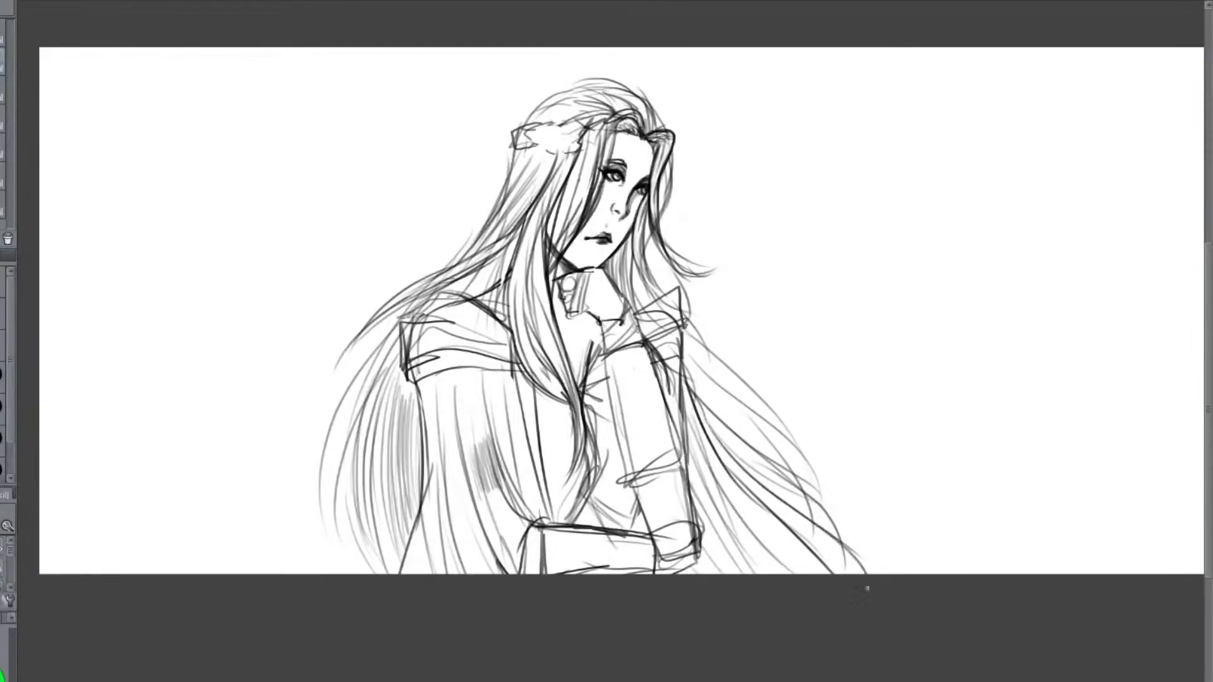
Sketch crossing fold lines over the torso between the hanging hair tips and the horizontal forearm
drag(576, 446, 561, 405)
drag(582, 402, 594, 452)
mouse_move(605, 527)
mouse_down()
mouse_move(625, 436)
mouse_move(595, 537)
mouse_up()
key(ctrl+z)
drag(637, 495, 622, 536)
drag(541, 430, 592, 514)
drag(610, 510, 592, 551)
drag(551, 466, 586, 526)
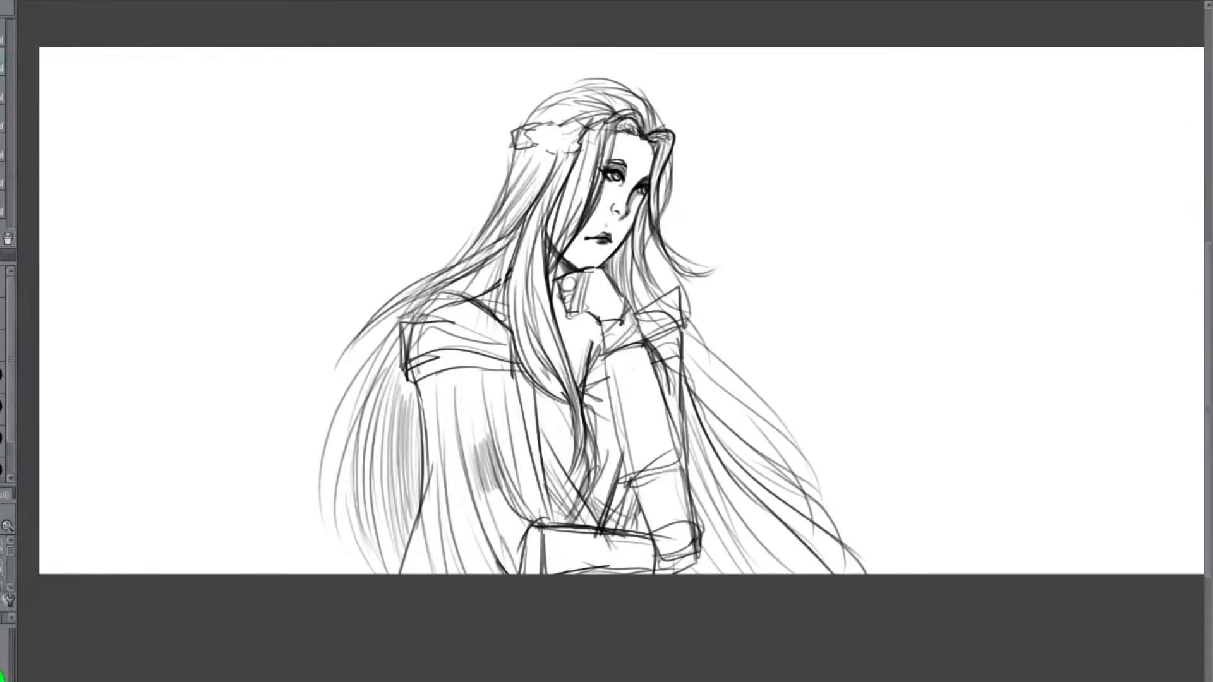
Shade the neck and chest beneath the propped hand and draw hair strands down along the raised forearm's inner edge
drag(552, 289, 563, 297)
drag(550, 283, 592, 335)
mouse_move(559, 325)
mouse_down()
mouse_move(562, 344)
mouse_move(566, 326)
mouse_move(600, 360)
mouse_move(591, 379)
mouse_move(603, 455)
mouse_up()
drag(601, 307, 587, 476)
drag(617, 382, 600, 484)
mouse_move(599, 348)
mouse_down()
mouse_move(598, 409)
mouse_move(603, 382)
mouse_up()
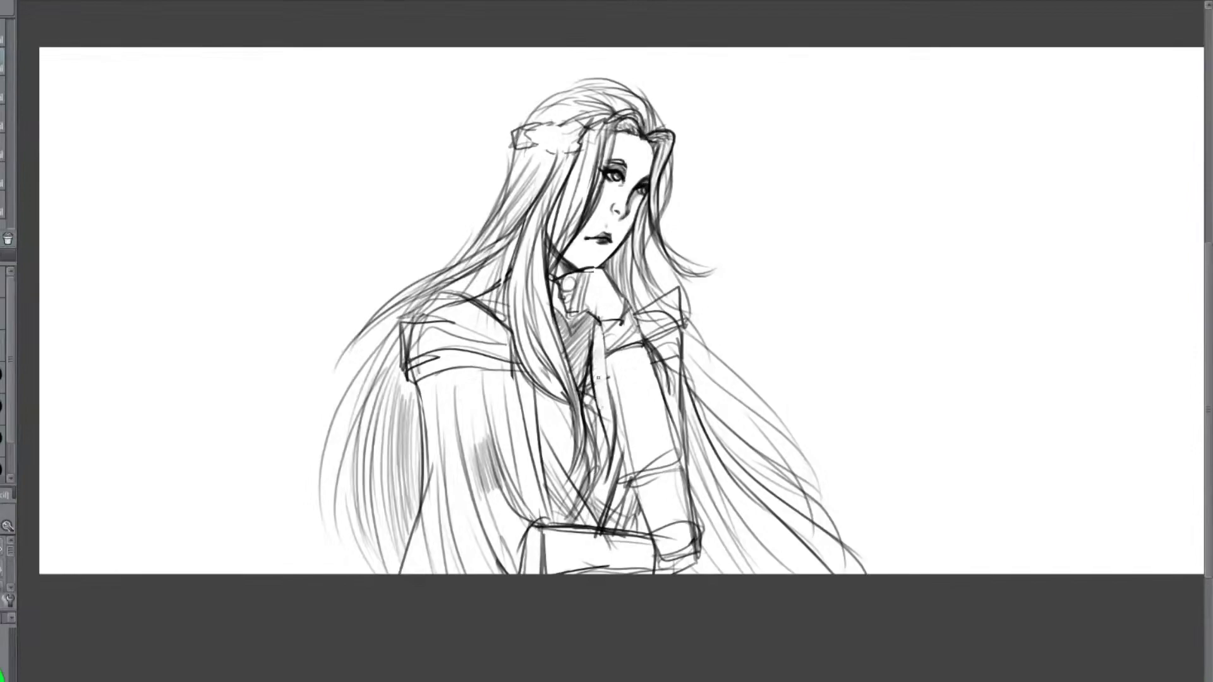
drag(597, 322, 594, 414)
mouse_move(596, 356)
mouse_down()
mouse_move(611, 495)
mouse_move(605, 412)
mouse_up()
Draw darker hair strands crossing the cuff of the raised arm and sweeping down over the cloak beside the elbow
mouse_move(633, 280)
mouse_down()
mouse_move(694, 373)
mouse_move(720, 460)
mouse_up()
drag(657, 366, 727, 424)
drag(646, 331, 672, 378)
drag(642, 332, 695, 398)
drag(661, 350, 676, 372)
mouse_move(638, 328)
mouse_down()
mouse_move(726, 448)
mouse_move(698, 392)
mouse_move(729, 474)
mouse_up()
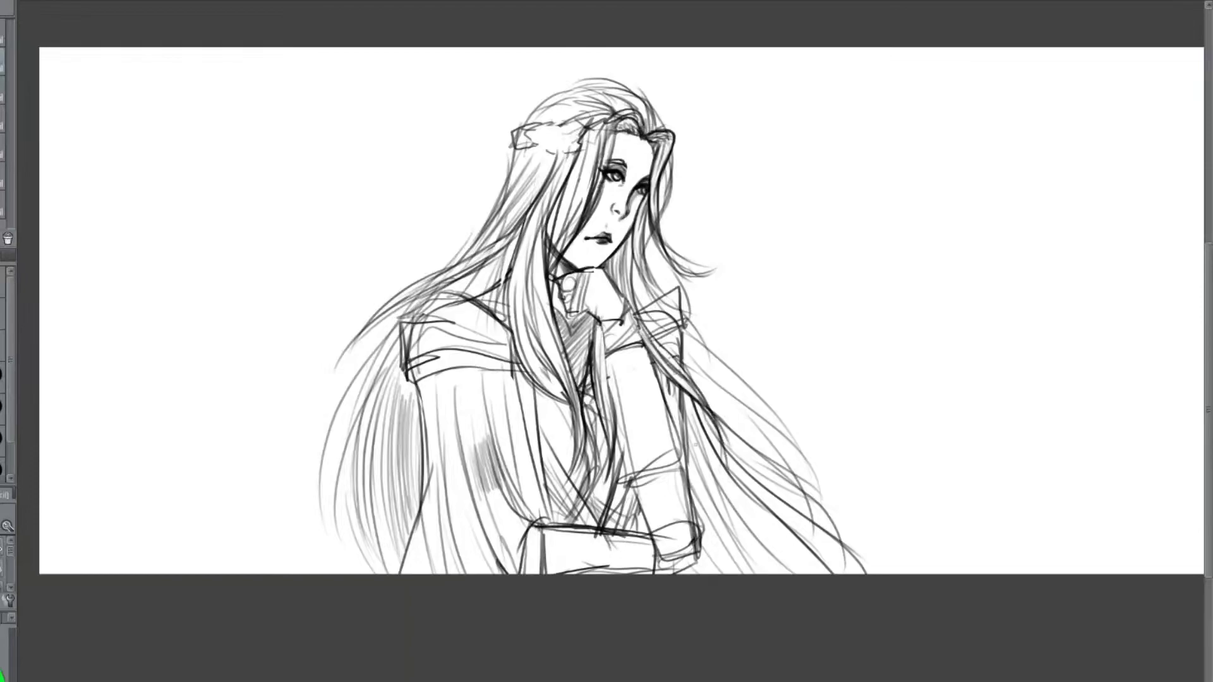
Add light strands of hair flicking outward past the shoulder behind the raised arm
drag(639, 241, 752, 383)
drag(650, 316, 740, 362)
mouse_move(655, 240)
mouse_down()
mouse_move(748, 320)
mouse_move(759, 377)
mouse_up()
drag(687, 321, 769, 377)
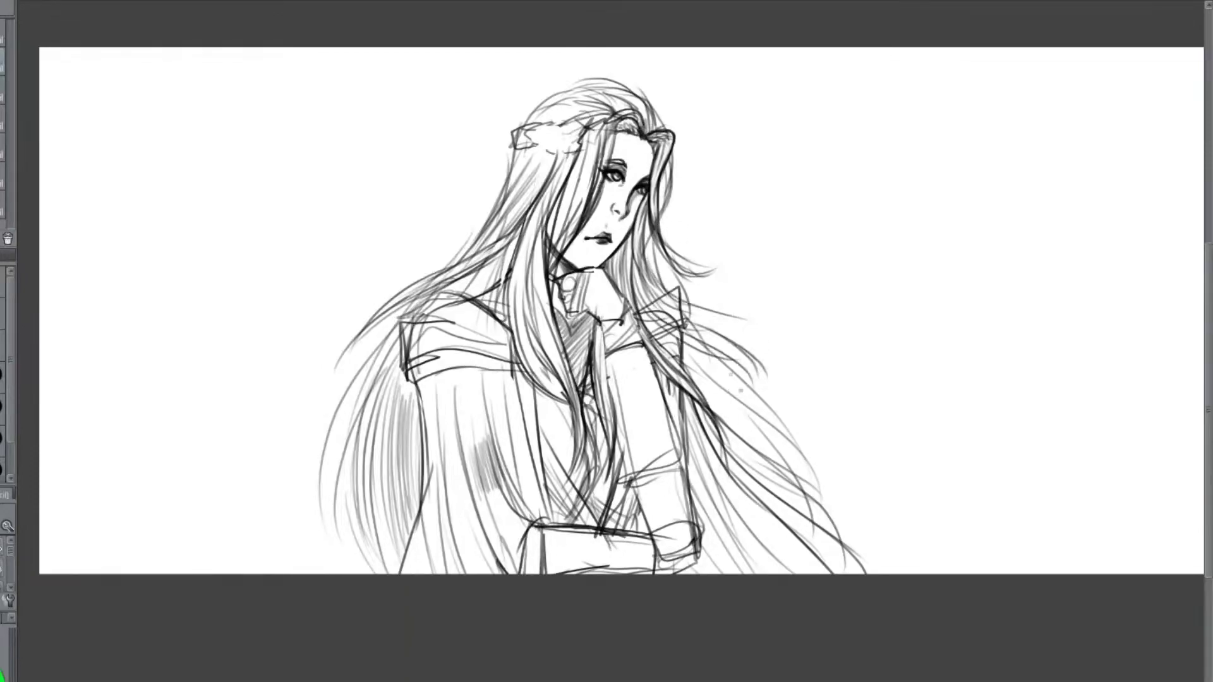
Fill in the braid at the back of the head with short strands and hatching
mouse_move(533, 164)
mouse_down()
mouse_move(507, 226)
mouse_move(570, 153)
mouse_move(542, 148)
mouse_up()
drag(560, 125, 538, 141)
drag(584, 92, 551, 120)
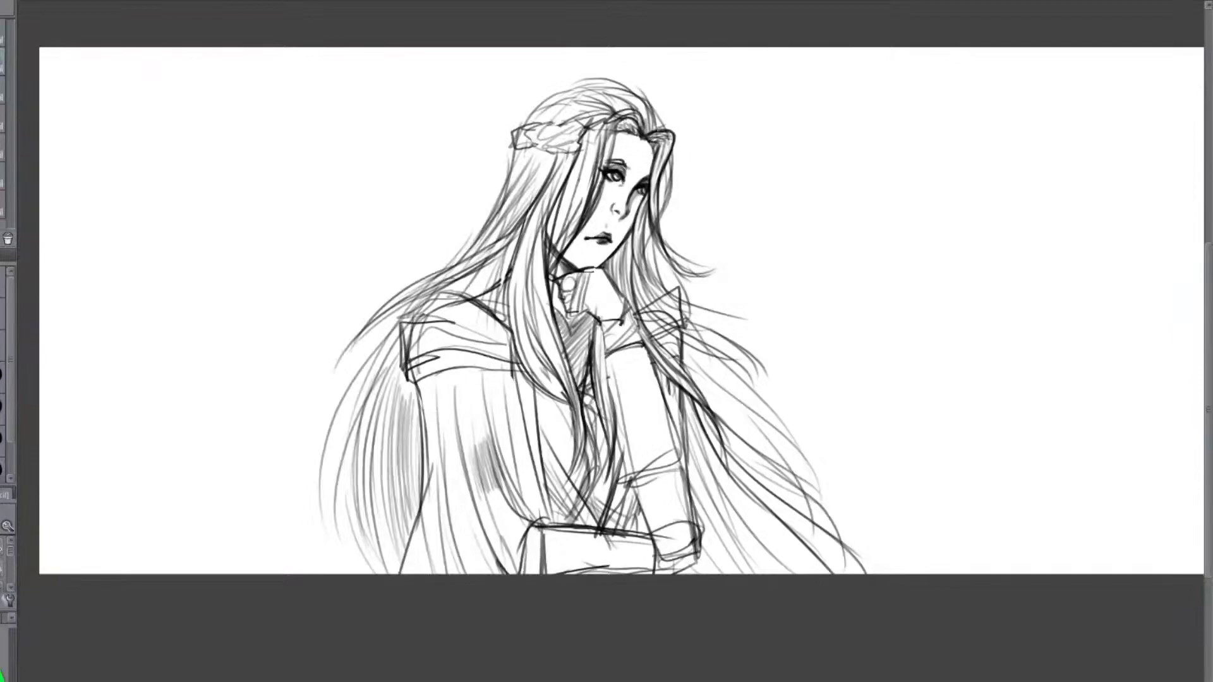
Add a faint stroke on the raised forearm and dot a small ring in the empty space beside the head
drag(644, 427, 645, 401)
drag(696, 131, 698, 136)
click(708, 147)
click(715, 146)
click(698, 134)
click(704, 144)
click(714, 146)
mouse_move(886, 315)
mouse_down()
mouse_move(782, 375)
mouse_move(795, 385)
mouse_up()
scroll(791, 392, up, 1)
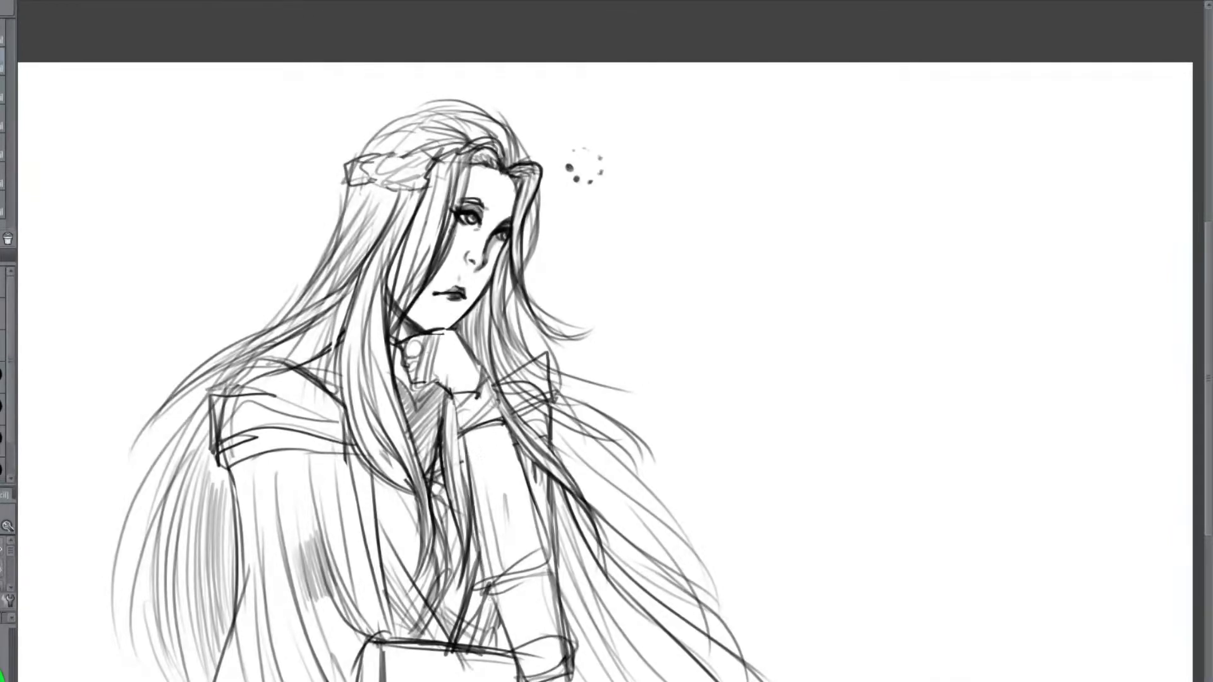
Draw short lacing marks on the bands of both forearms and darken the raised forearm's inner edge
mouse_move(486, 597)
mouse_down()
mouse_move(501, 626)
mouse_move(517, 623)
mouse_move(523, 599)
mouse_move(565, 572)
mouse_up()
mouse_move(365, 638)
mouse_down()
mouse_move(390, 665)
mouse_move(374, 681)
mouse_move(395, 654)
mouse_move(394, 672)
mouse_up()
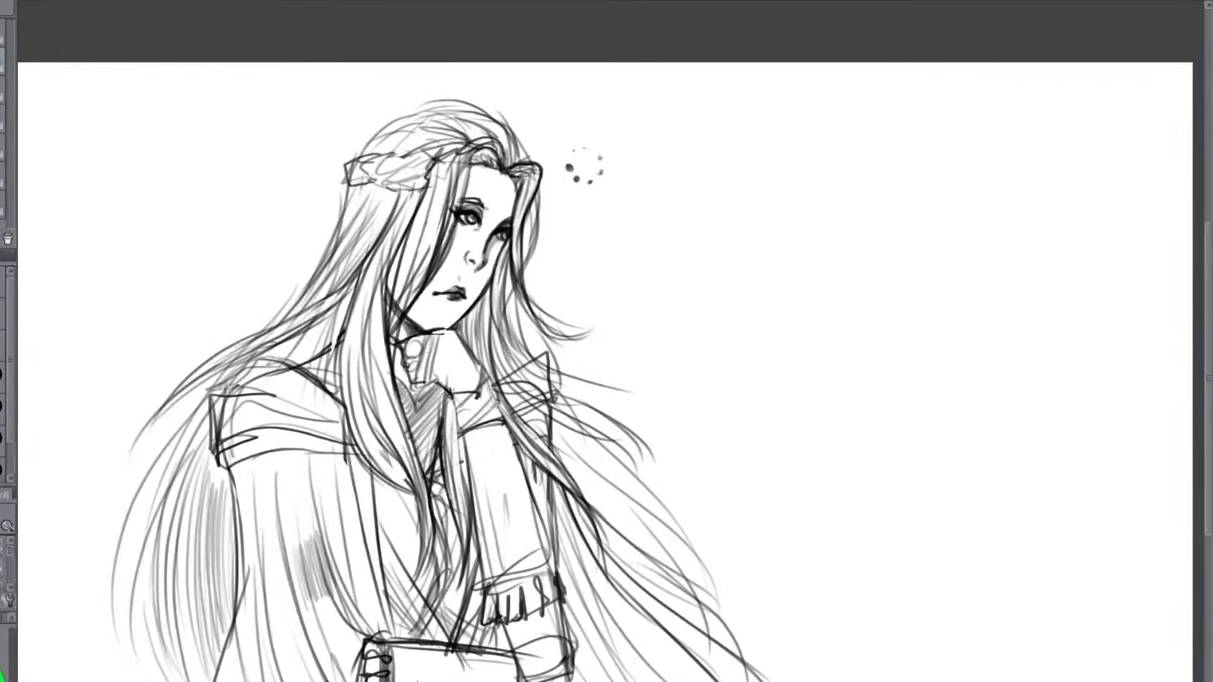
drag(470, 436, 462, 515)
drag(478, 402, 451, 560)
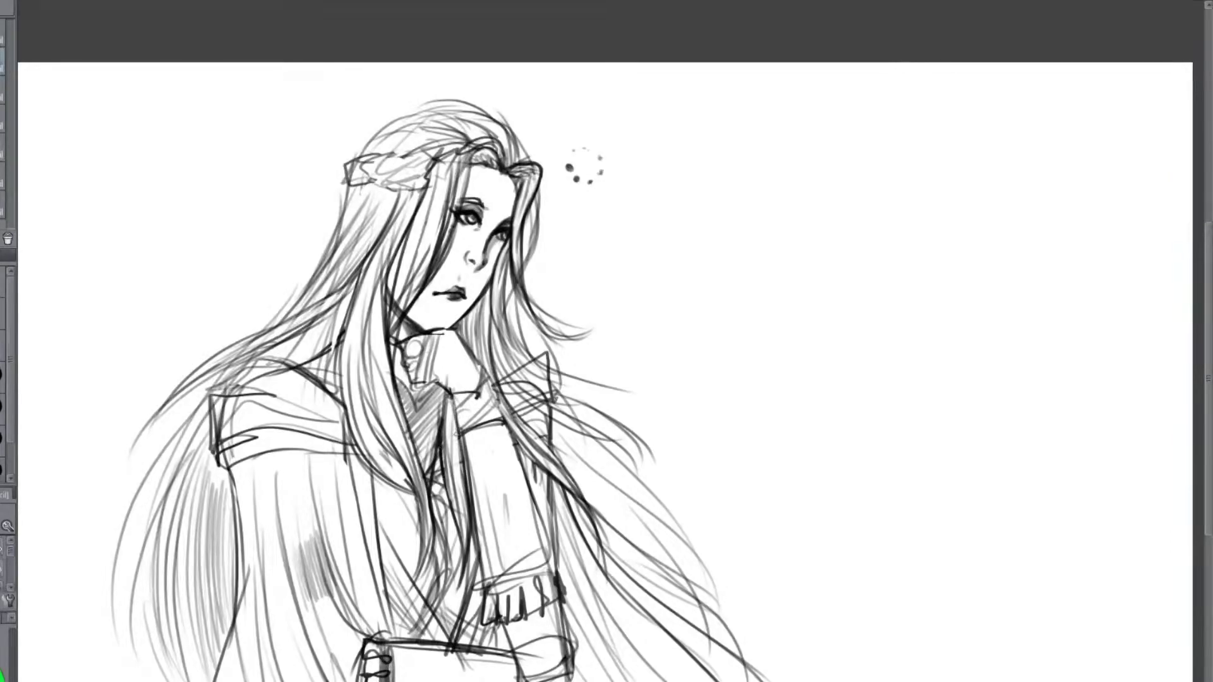
Sketch crossing wrap lines over the raised forearm and the horizontal forearm, and reinforce the raised forearm's outer edge
drag(485, 431, 472, 482)
mouse_move(505, 421)
mouse_down()
mouse_move(471, 485)
mouse_move(472, 534)
mouse_up()
drag(463, 429, 533, 528)
drag(480, 446, 544, 529)
drag(497, 472, 542, 528)
mouse_move(457, 653)
mouse_down()
mouse_move(500, 681)
mouse_move(465, 681)
mouse_up()
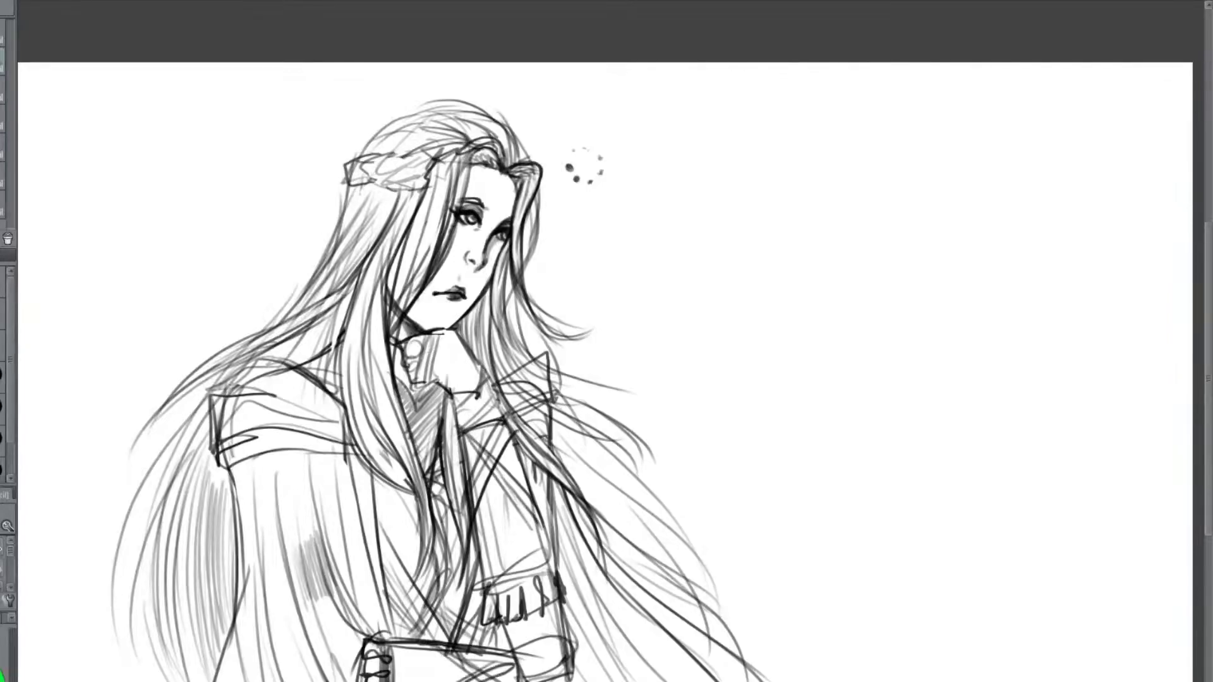
drag(546, 528, 553, 599)
Lasso the mouth area, shift it slightly upward with a transform, and clear the selection
key(m)
mouse_move(447, 311)
mouse_down()
mouse_move(471, 272)
mouse_move(420, 307)
mouse_move(445, 311)
mouse_up()
click(506, 336)
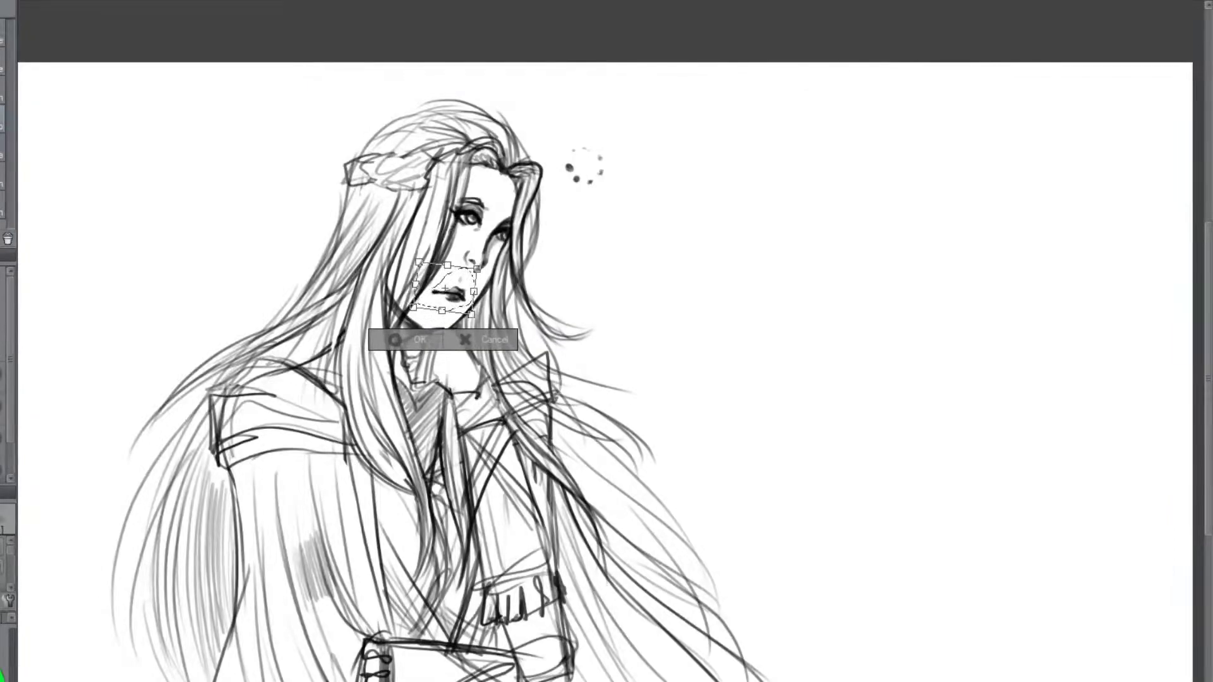
drag(446, 288, 445, 285)
key(Return)
key(ctrl+d)
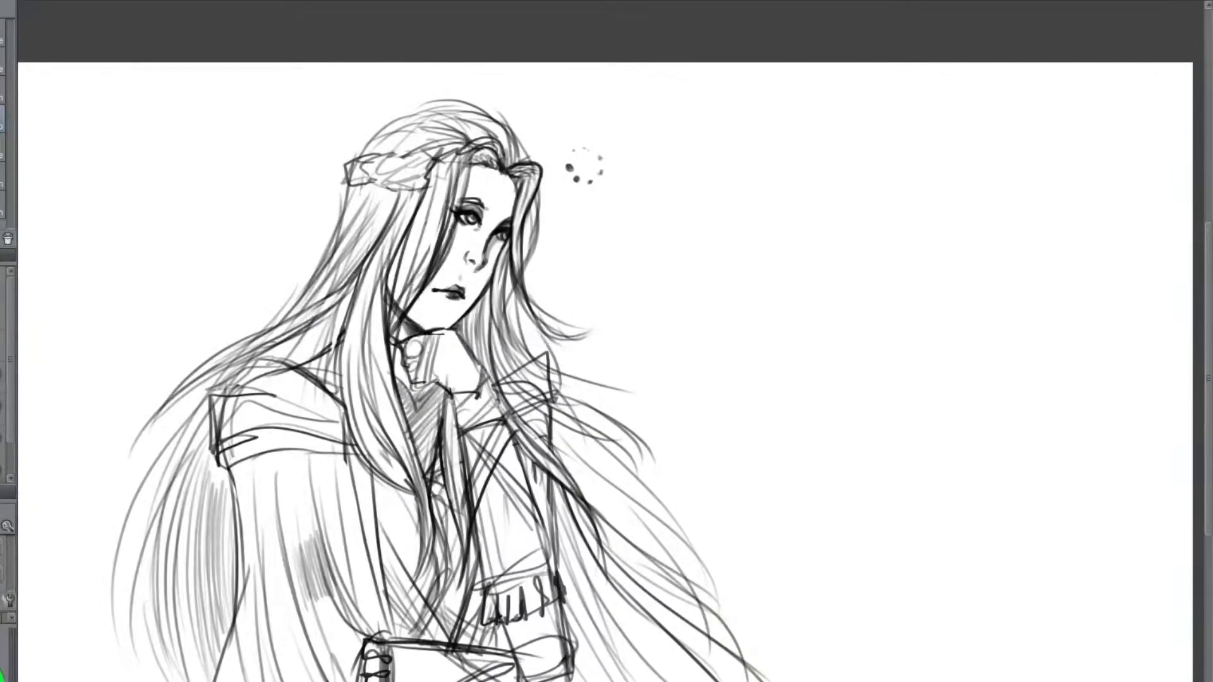
Lasso the lips more tightly, adjust their placement on the face with a small transform, and deselect
mouse_move(467, 280)
mouse_down()
mouse_move(433, 287)
mouse_move(470, 294)
mouse_move(454, 286)
mouse_up()
click(511, 330)
key(Return)
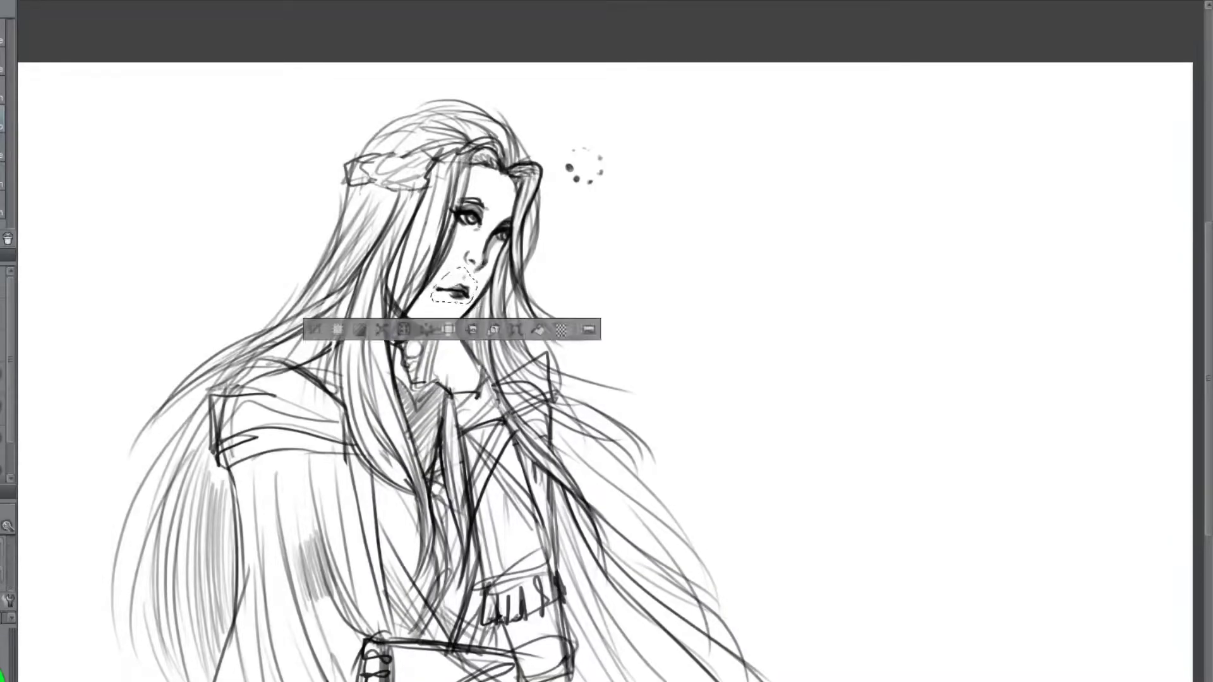
key(ctrl+d)
Darken the hair strands beside the jaw with the pen
key(p)
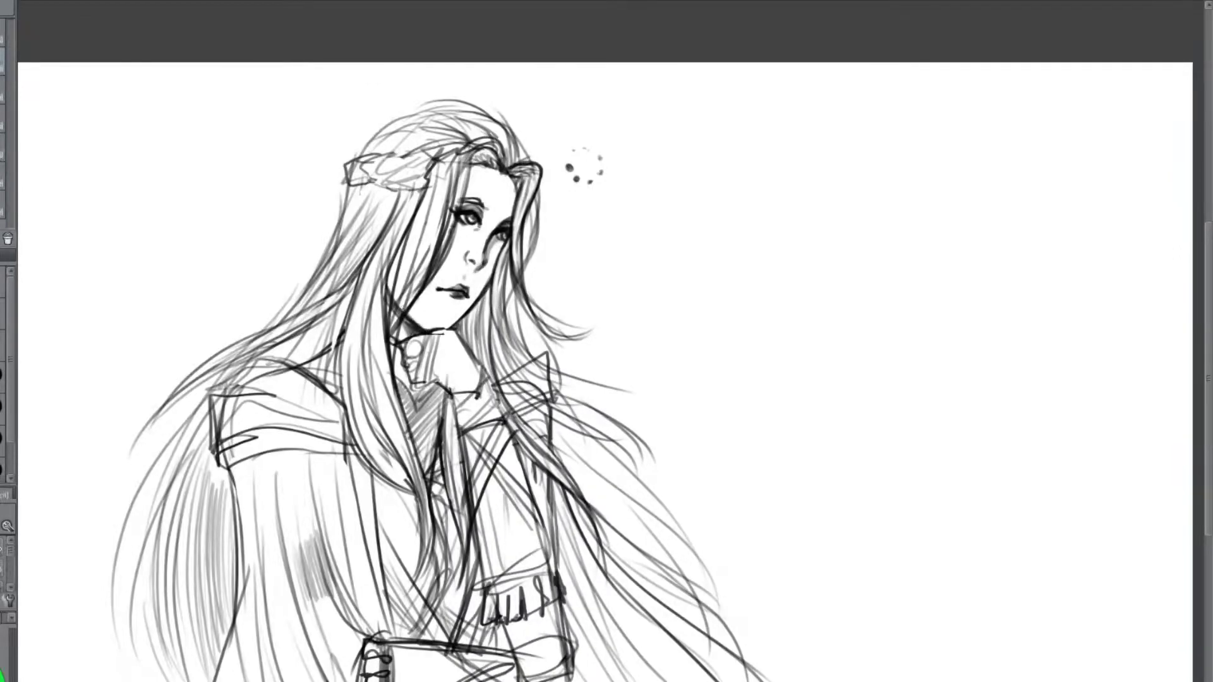
drag(406, 300, 388, 334)
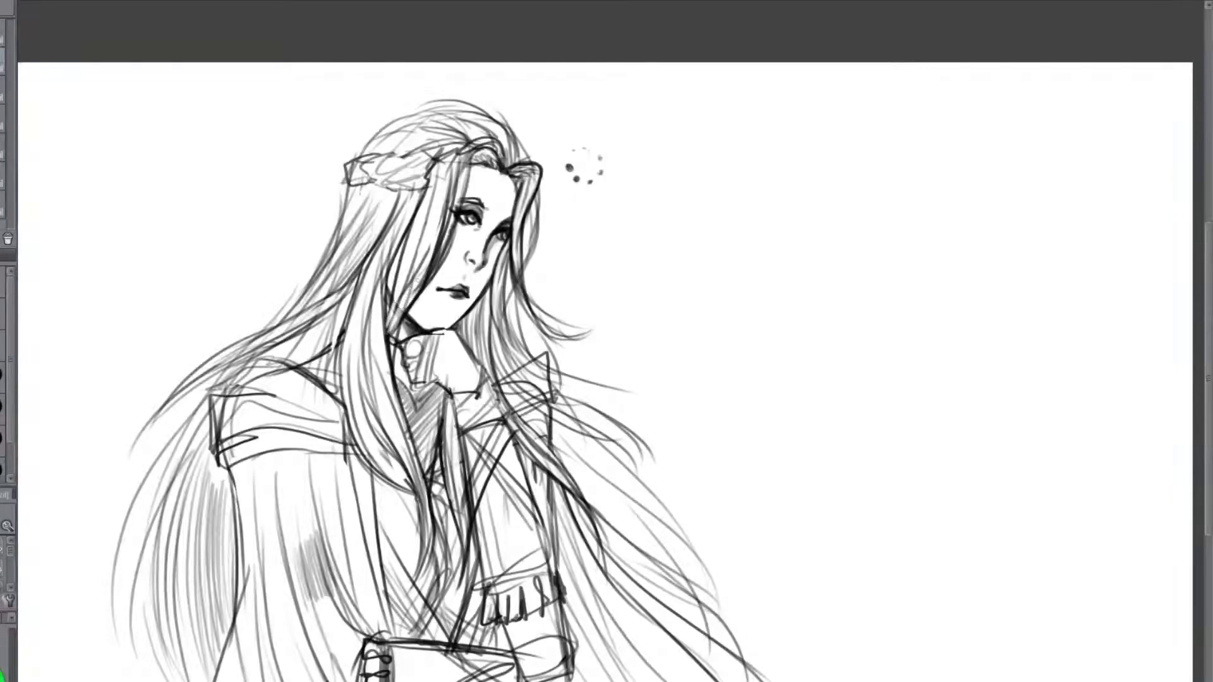